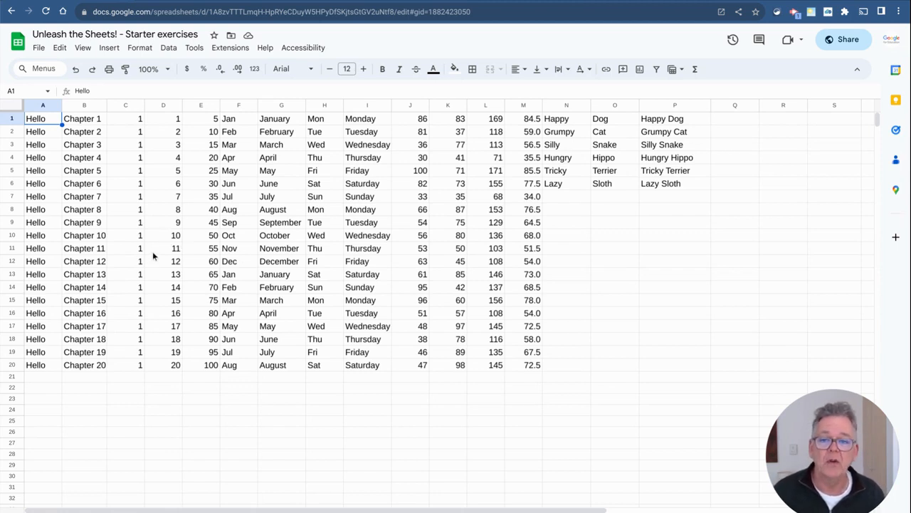
Step: Review the formulas in L1, M1 and P1 that sum, average and join the neighbouring cells
{"action": "left_click", "coordinate": [487, 123]}
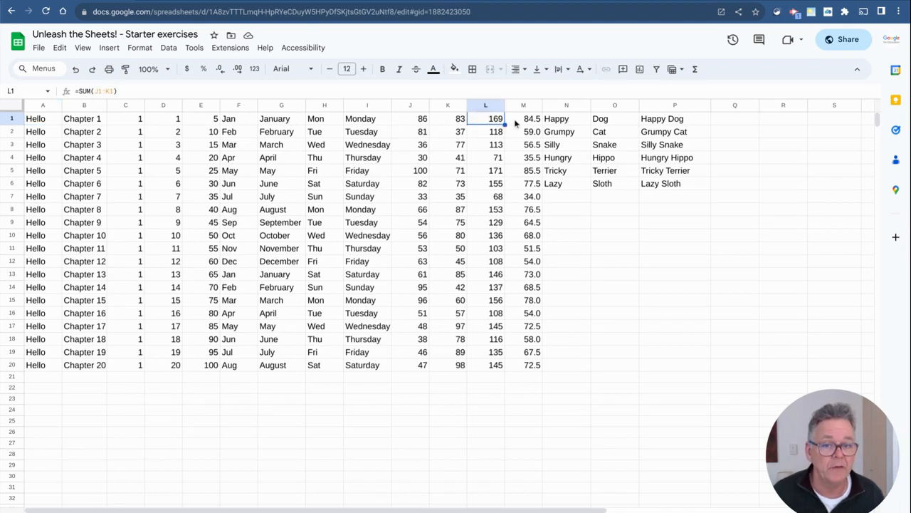
{"action": "left_click", "coordinate": [516, 123]}
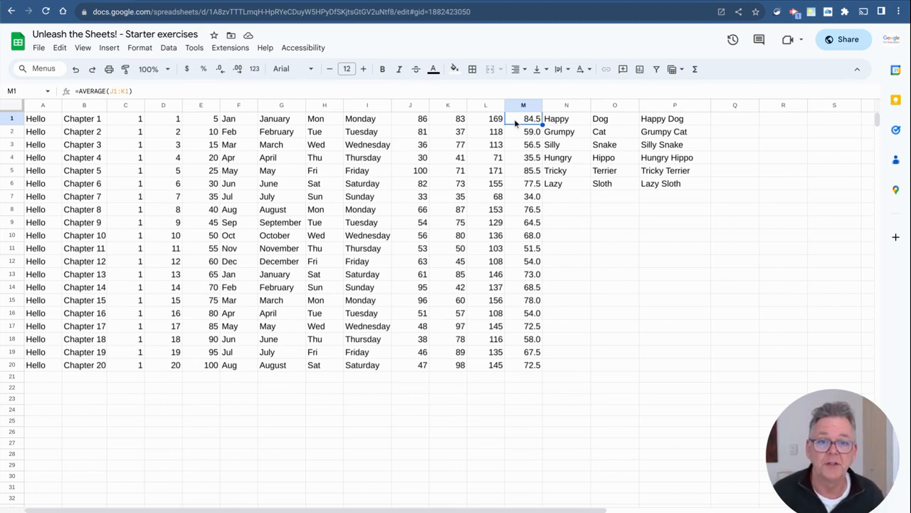
{"action": "left_click", "coordinate": [586, 121]}
{"action": "left_click", "coordinate": [600, 121]}
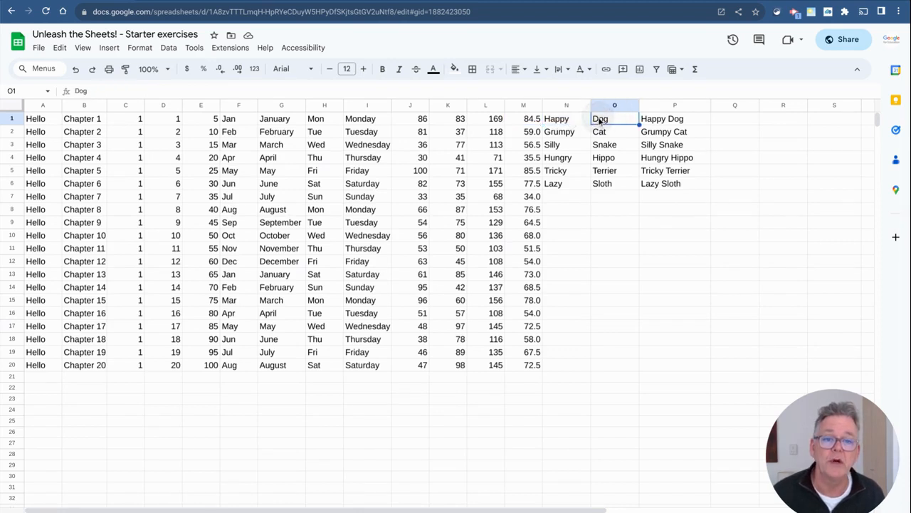
{"action": "left_click", "coordinate": [662, 123]}
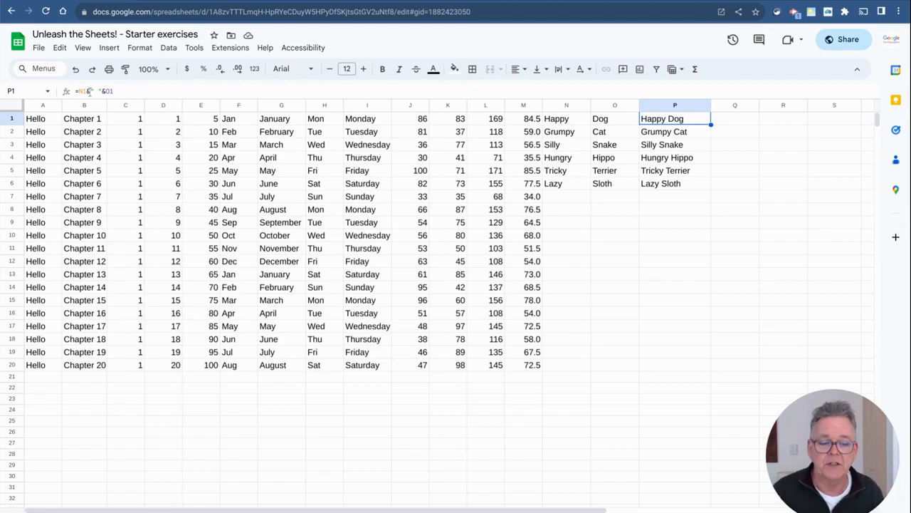
Step: Switch to the student marks sheet and inspect the first student's Total and Average formulas
{"action": "left_click", "coordinate": [136, 512]}
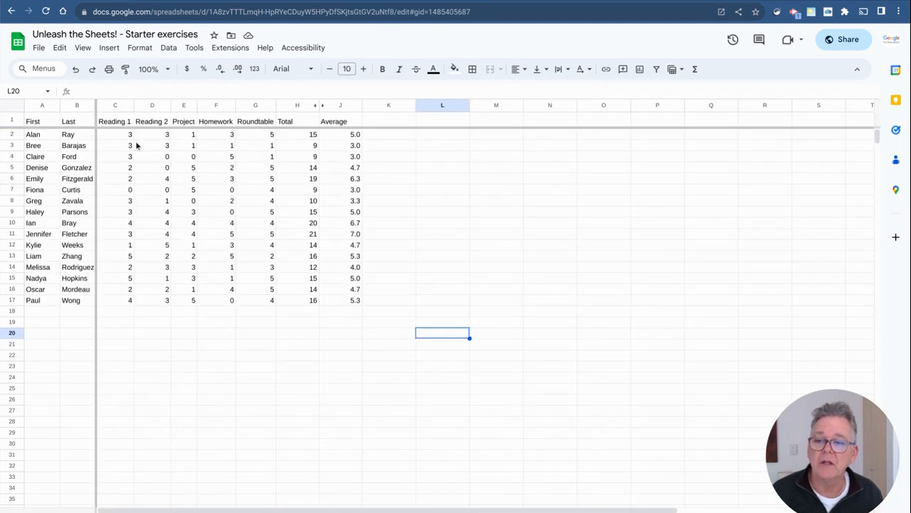
{"action": "left_click", "coordinate": [294, 136]}
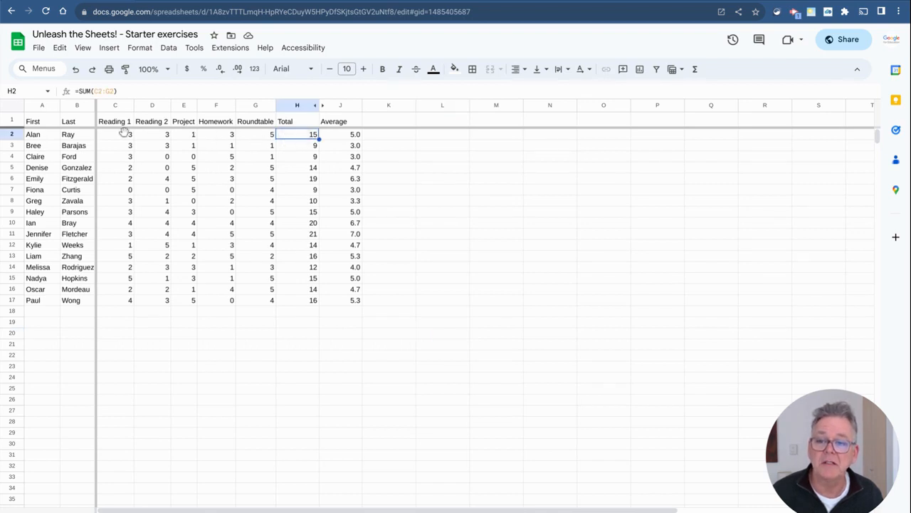
{"action": "left_click", "coordinate": [332, 138]}
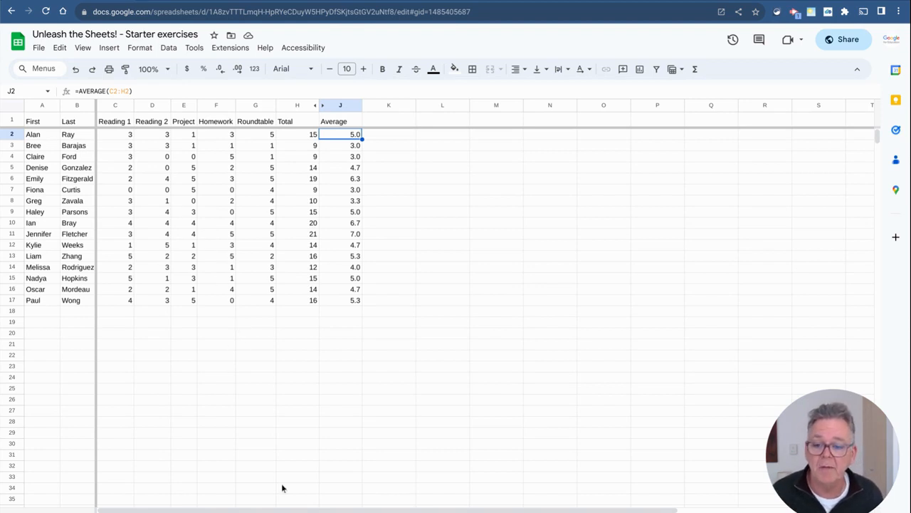
Step: Switch to the student and guardian details sheet, browse the data tools, and inspect the Age formula in E2
{"action": "left_click", "coordinate": [247, 512]}
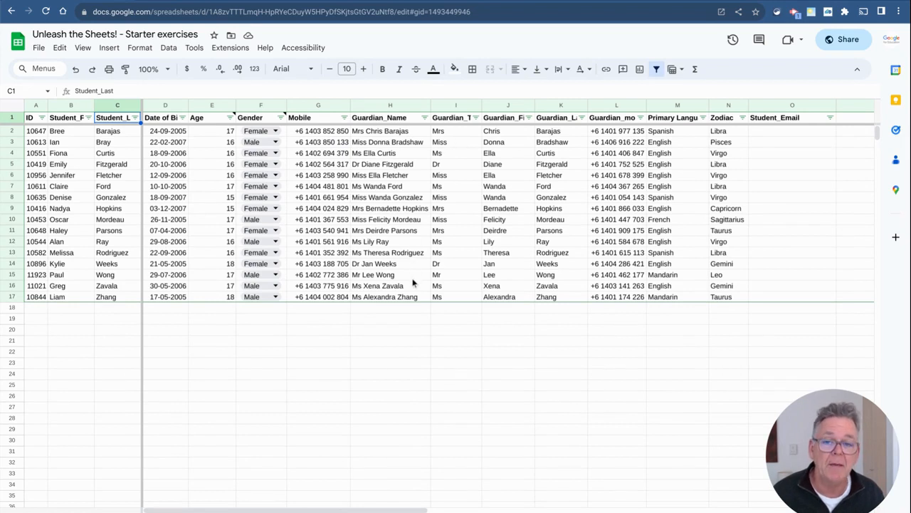
{"action": "left_click", "coordinate": [168, 49]}
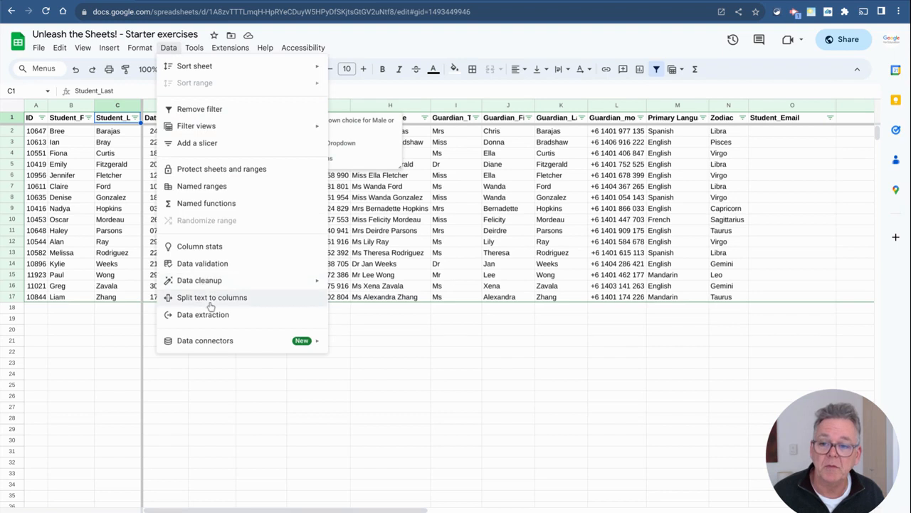
{"action": "left_click", "coordinate": [367, 407]}
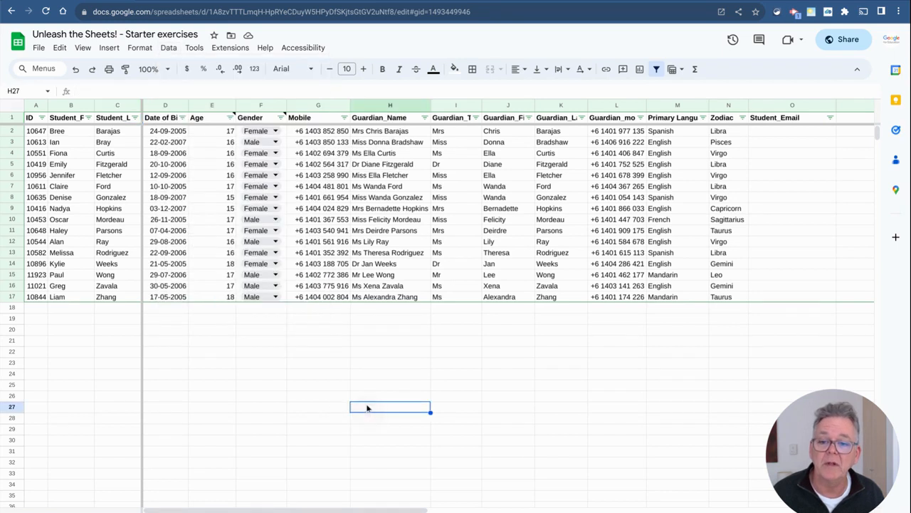
{"action": "left_click", "coordinate": [208, 130]}
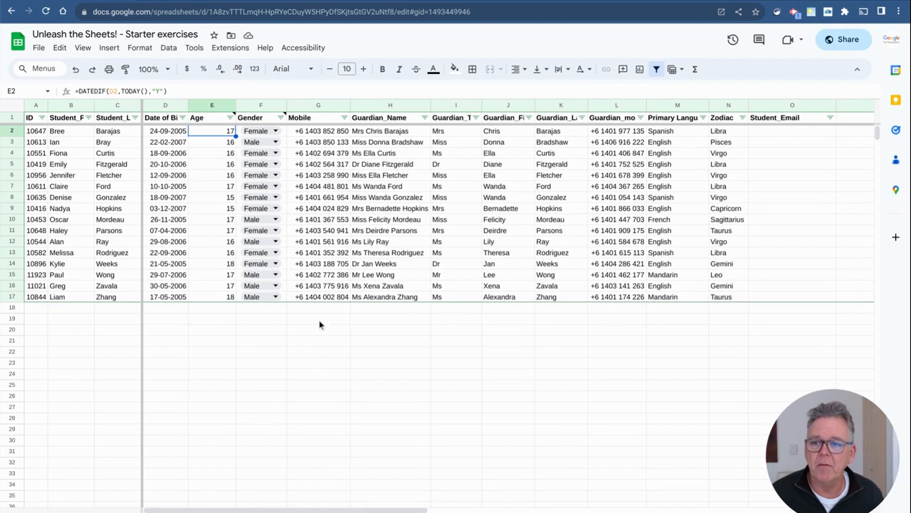
Step: Remove the filter from the student details and check which column actions are available for Gender
{"action": "left_click", "coordinate": [656, 69]}
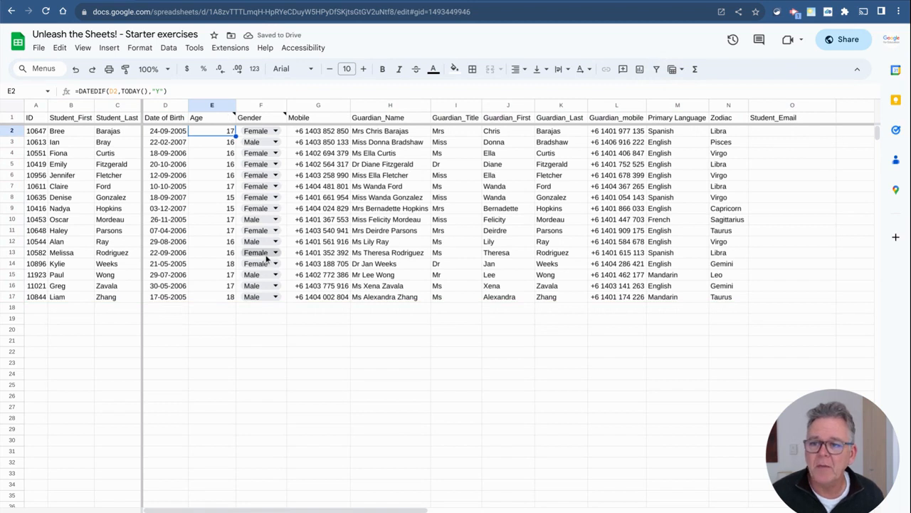
{"action": "mouse_move", "coordinate": [211, 110]}
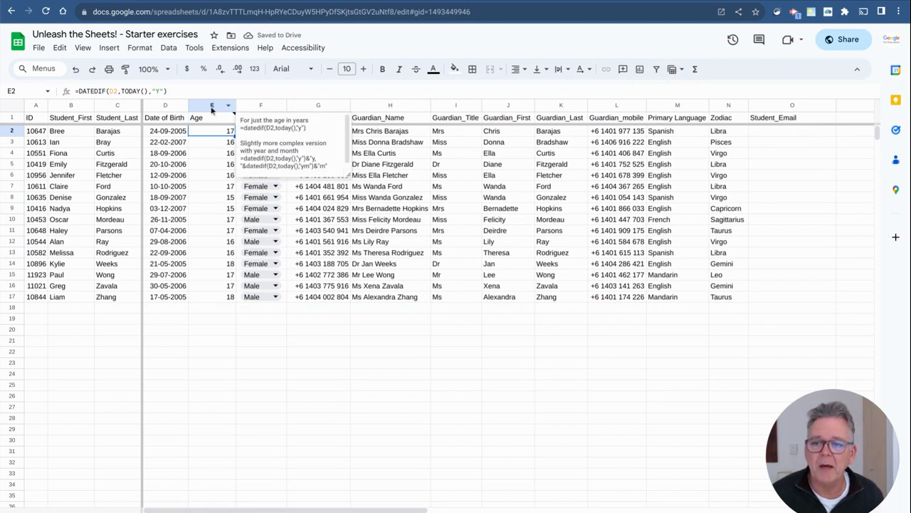
{"action": "left_click", "coordinate": [261, 106]}
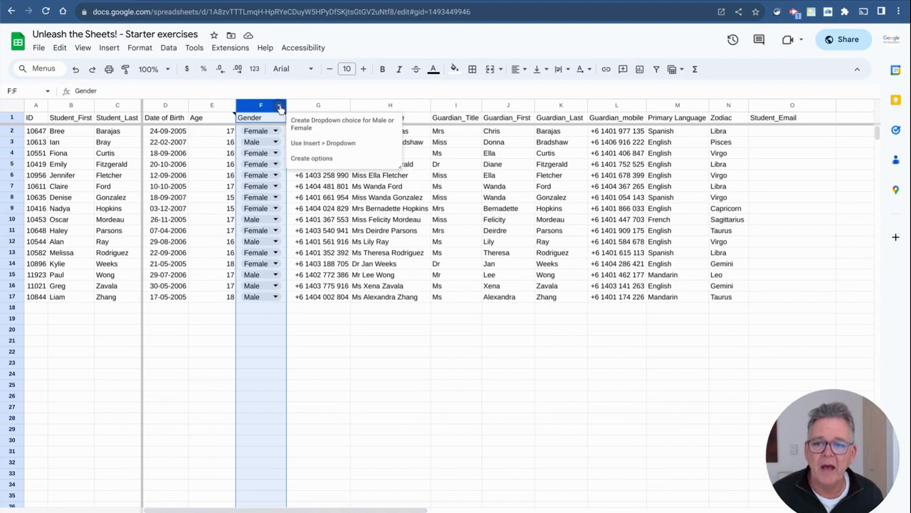
{"action": "left_click", "coordinate": [280, 106]}
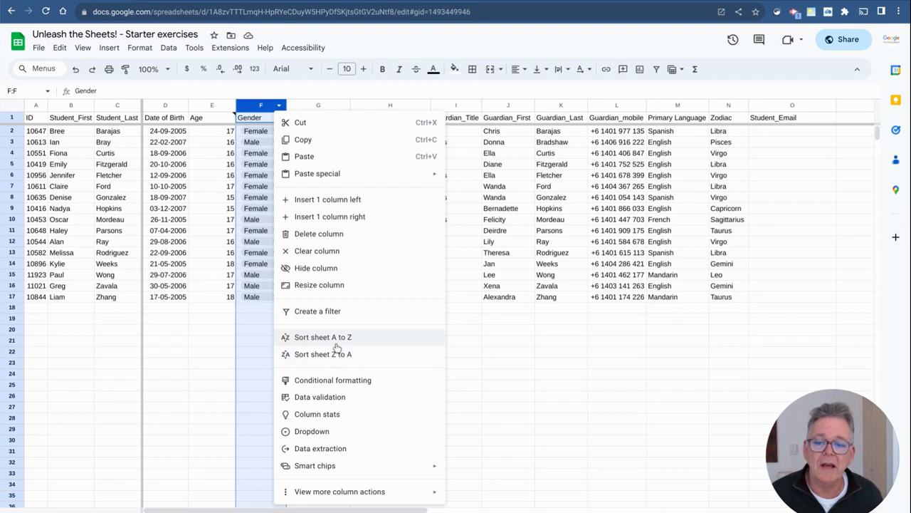
{"action": "left_click", "coordinate": [494, 363]}
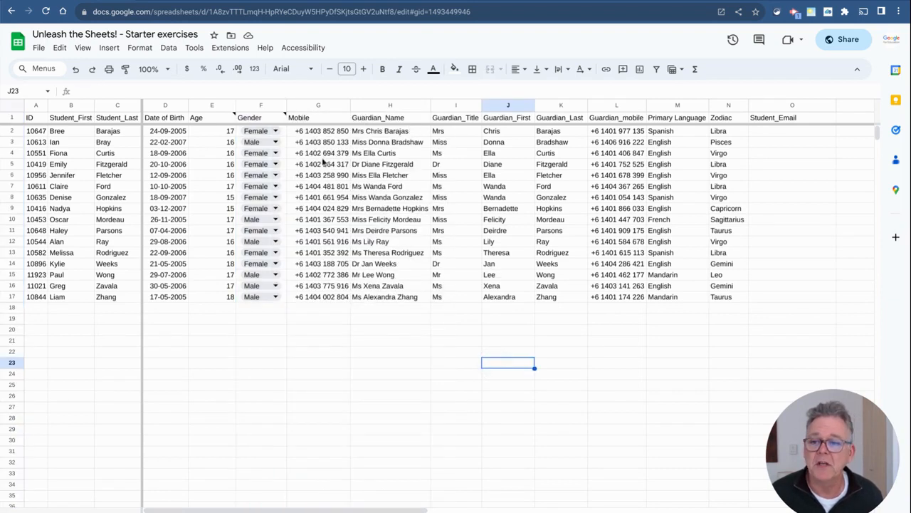
Step: Sort the student details sheet A to Z by the Age column
{"action": "left_click", "coordinate": [228, 105]}
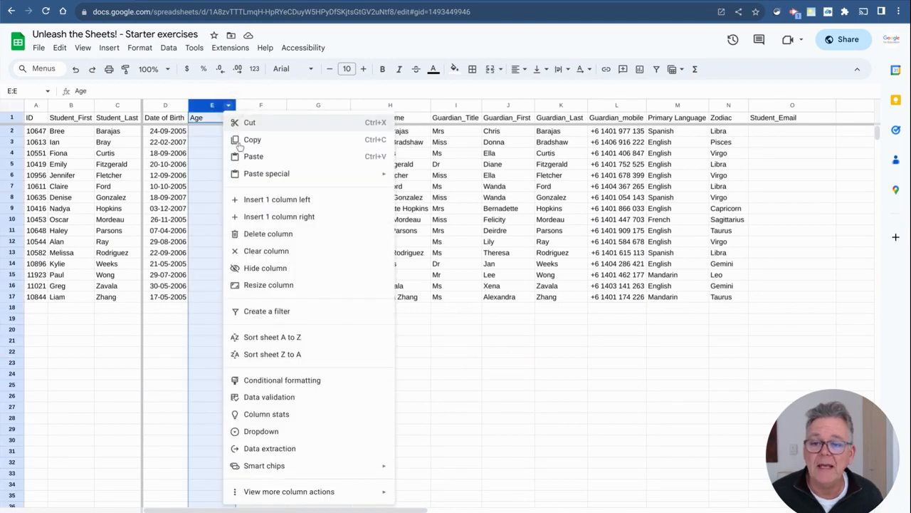
{"action": "left_click", "coordinate": [288, 336]}
{"action": "left_click", "coordinate": [497, 356]}
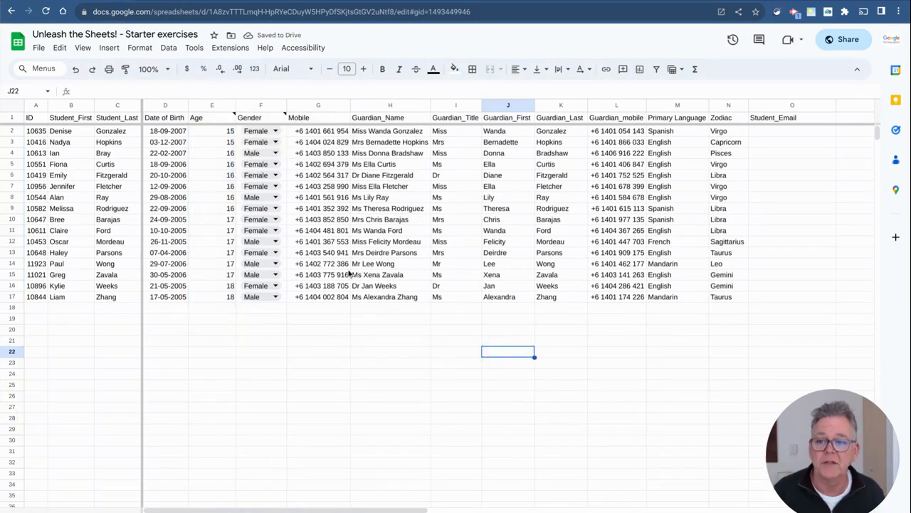
Step: Sort the student details sheet A to Z by the Date of Birth column
{"action": "left_click", "coordinate": [182, 106]}
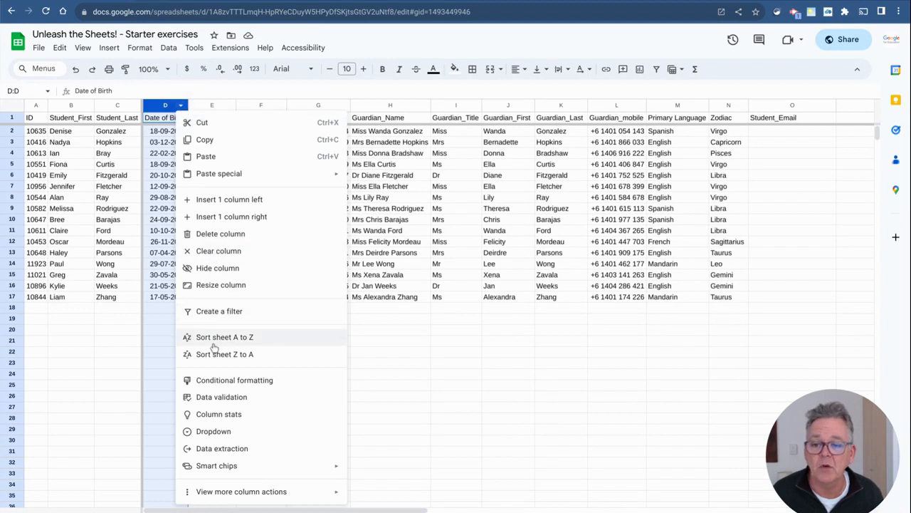
{"action": "left_click", "coordinate": [213, 343]}
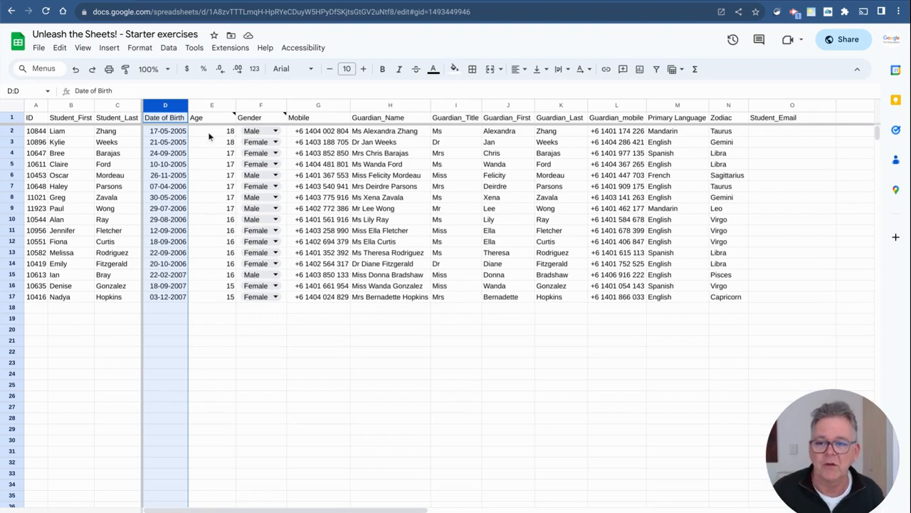
{"action": "left_click", "coordinate": [448, 403]}
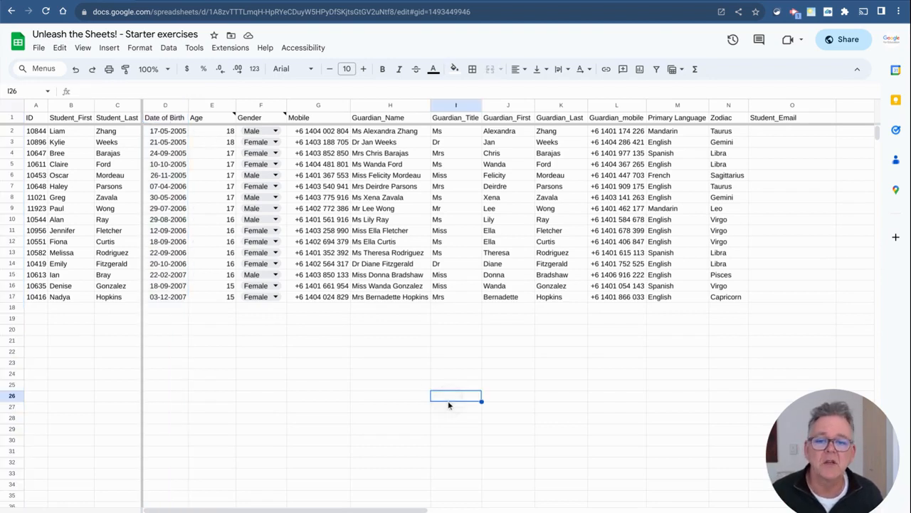
Step: Sort the student details sheet A to Z by the Student_Last column
{"action": "left_click", "coordinate": [133, 109]}
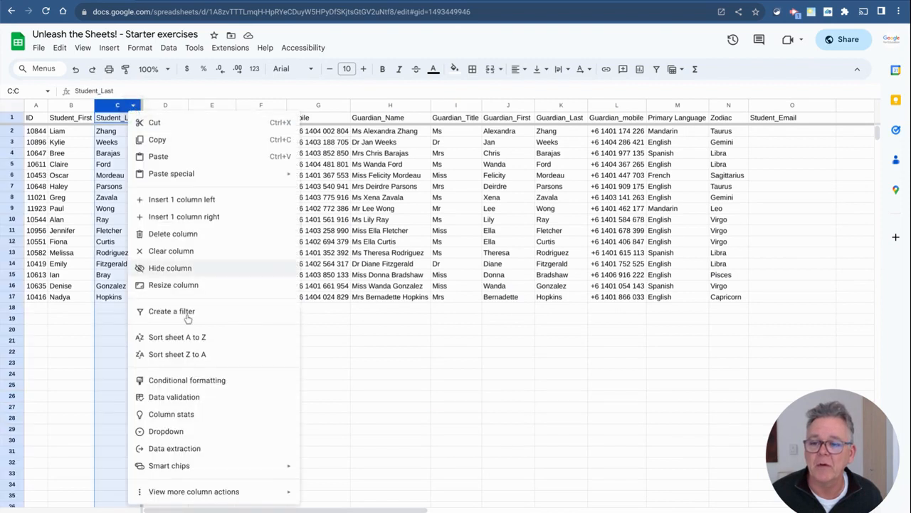
{"action": "left_click", "coordinate": [183, 336]}
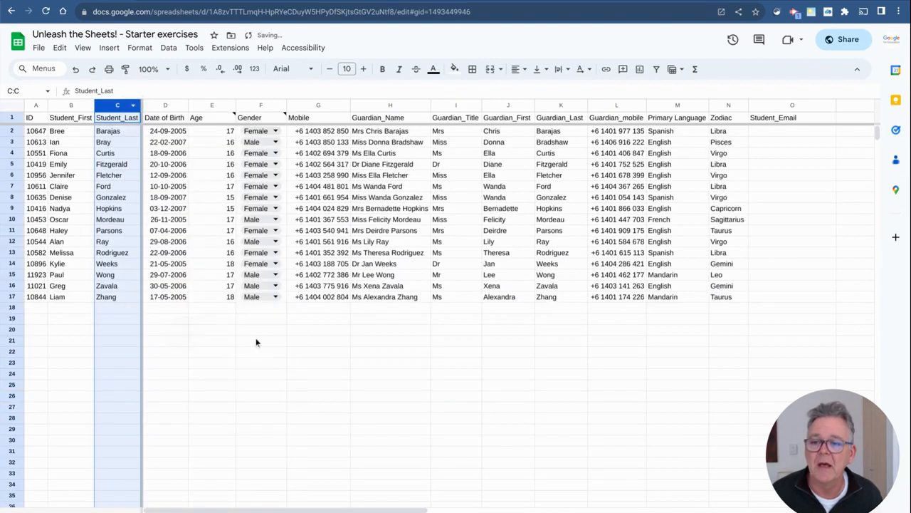
{"action": "left_click", "coordinate": [316, 353]}
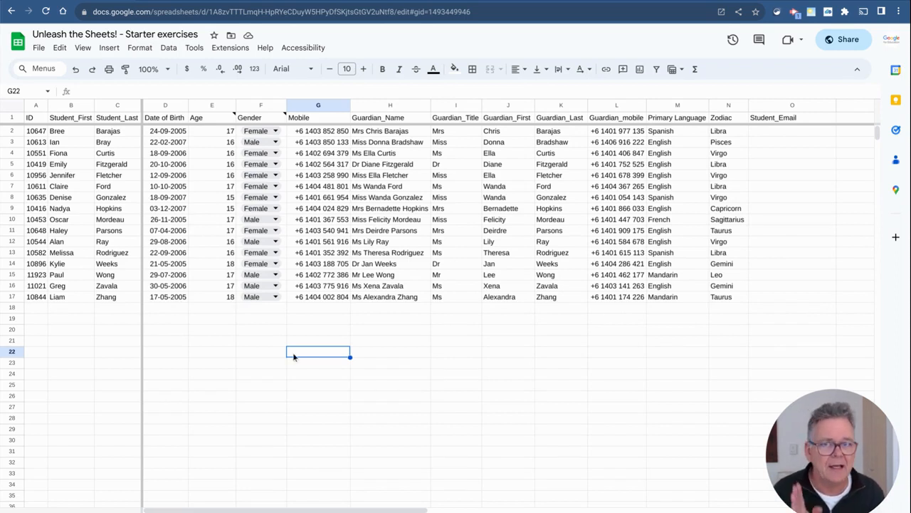
{"action": "left_click", "coordinate": [462, 407]}
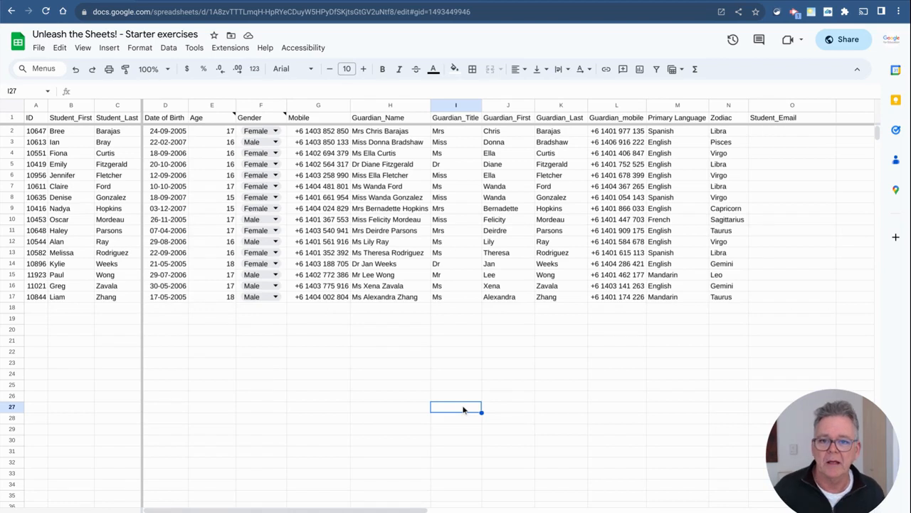
{"action": "left_click", "coordinate": [457, 352]}
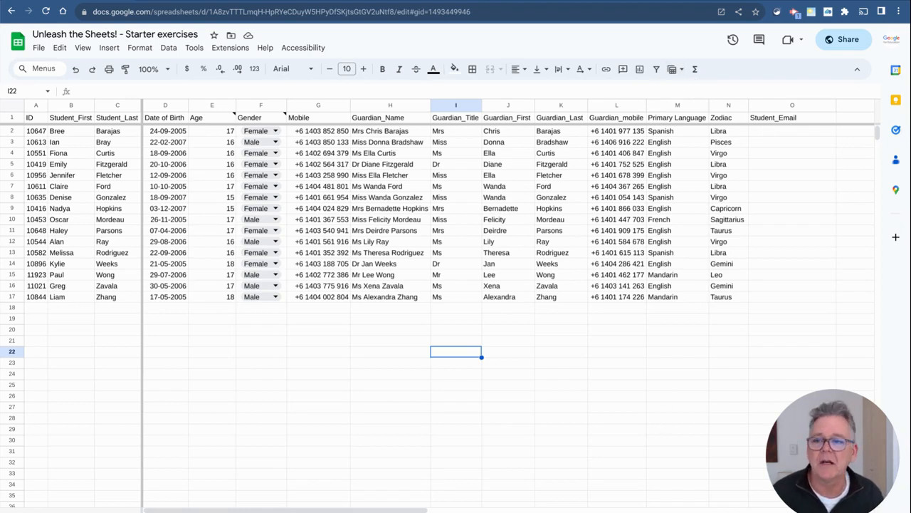
Step: Create a filter on the student details with row 1 as its header row
{"action": "left_click", "coordinate": [12, 118]}
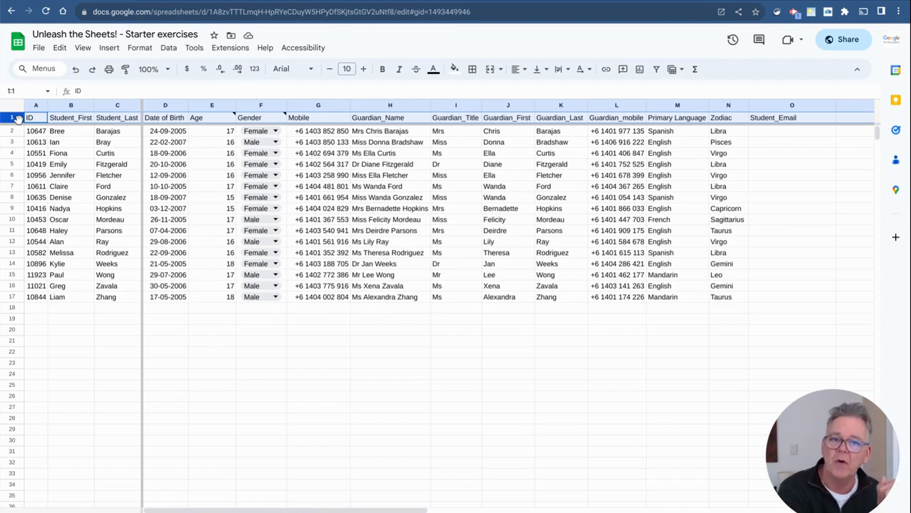
{"action": "left_click", "coordinate": [657, 70]}
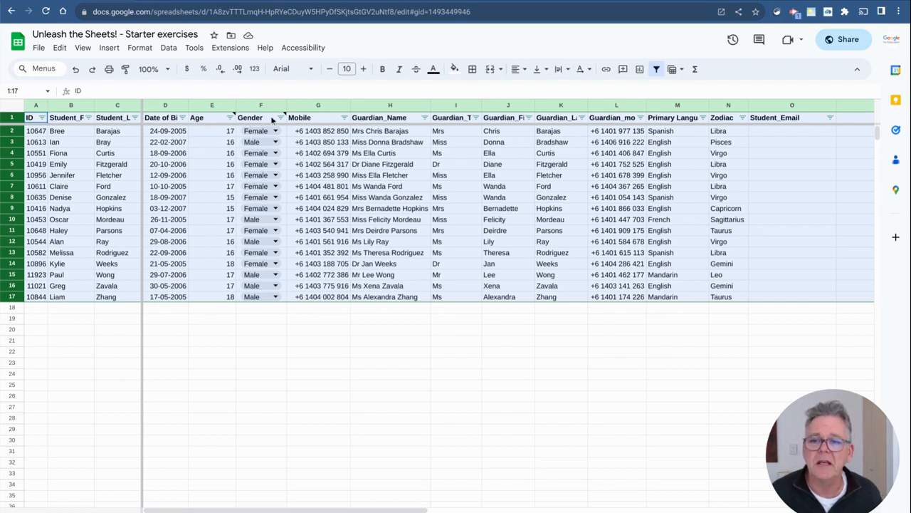
{"action": "mouse_move", "coordinate": [283, 119]}
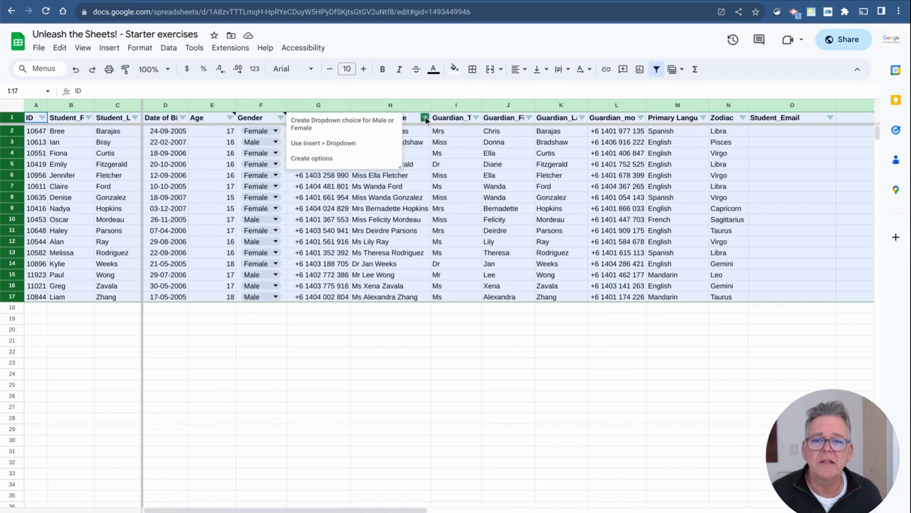
{"action": "left_click", "coordinate": [504, 399]}
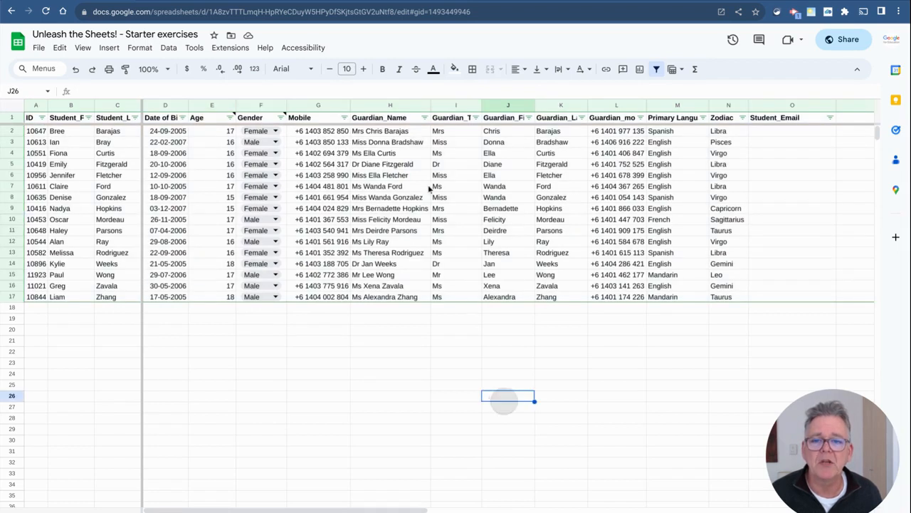
Step: Examine the sort and filter options for the Guardian_Name column, and read the note on the Age header
{"action": "left_click", "coordinate": [425, 118]}
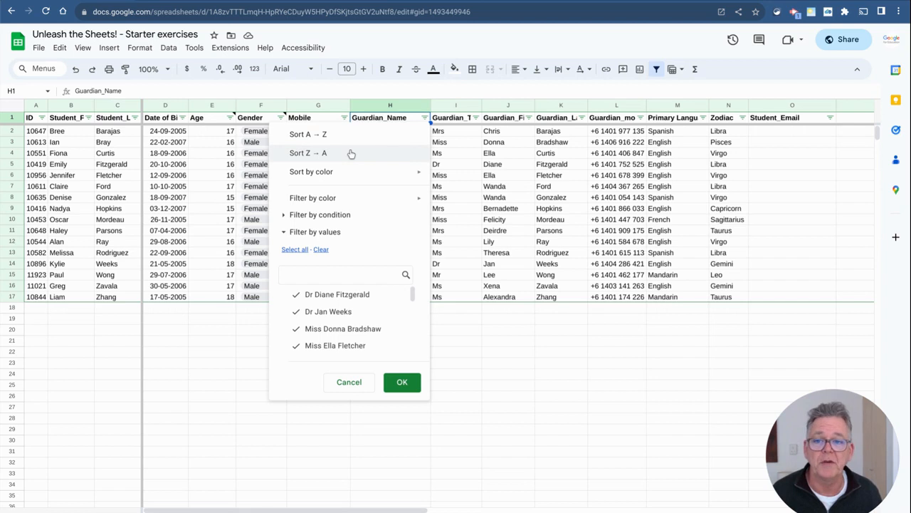
{"action": "mouse_move", "coordinate": [354, 177]}
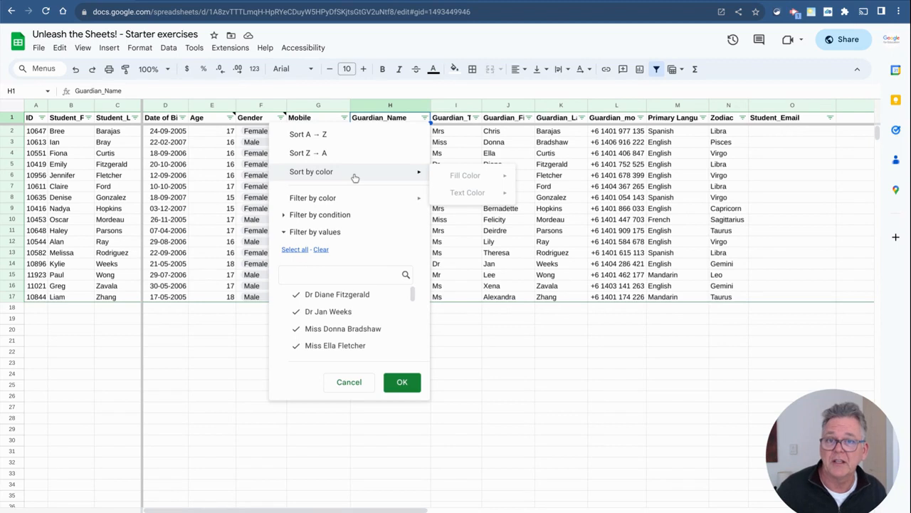
{"action": "mouse_move", "coordinate": [358, 203]}
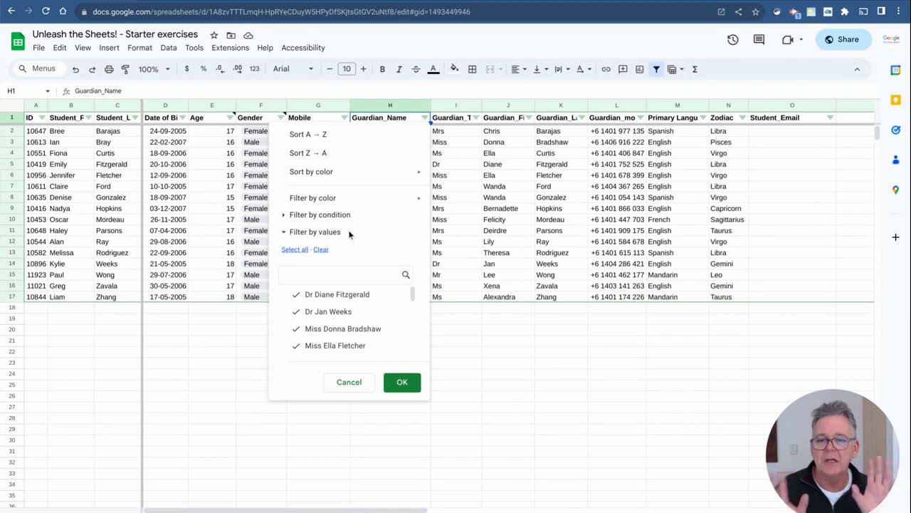
{"action": "left_click", "coordinate": [490, 363]}
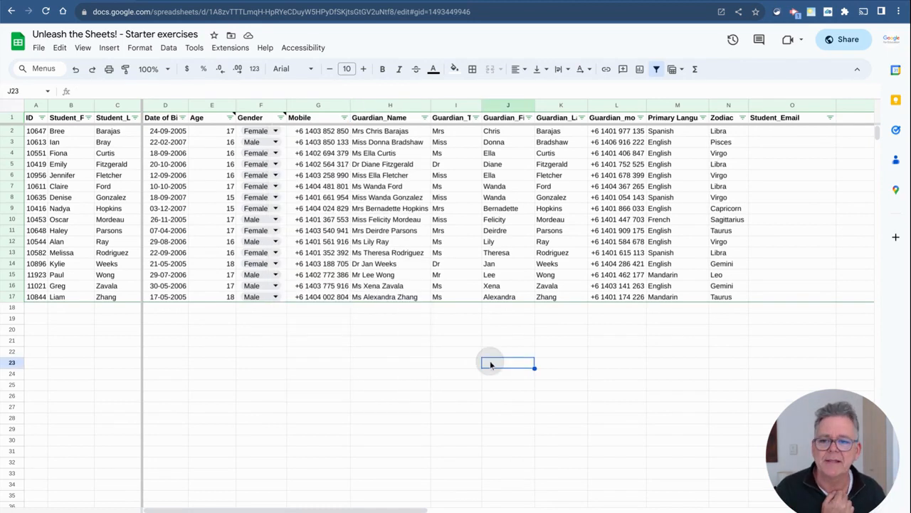
{"action": "mouse_move", "coordinate": [208, 121]}
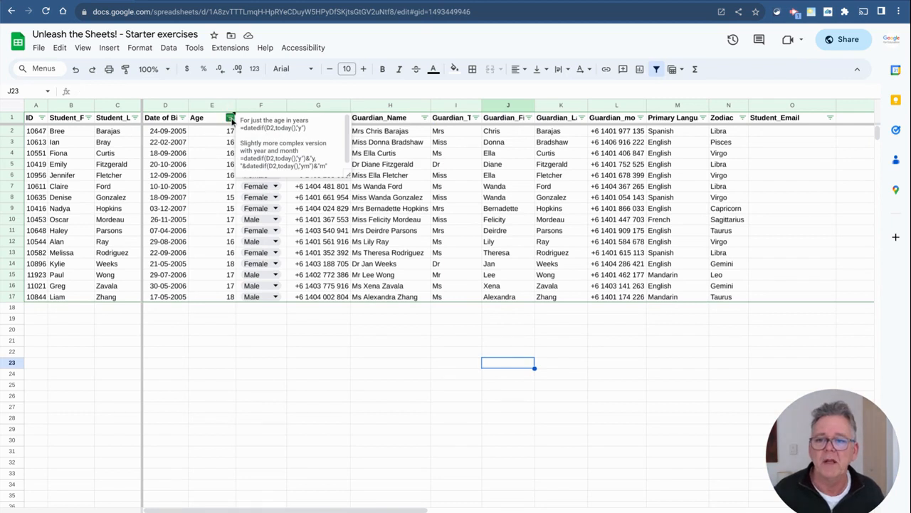
Step: Filter the Age column by values to show only the students aged 15 and 16
{"action": "left_click", "coordinate": [231, 118]}
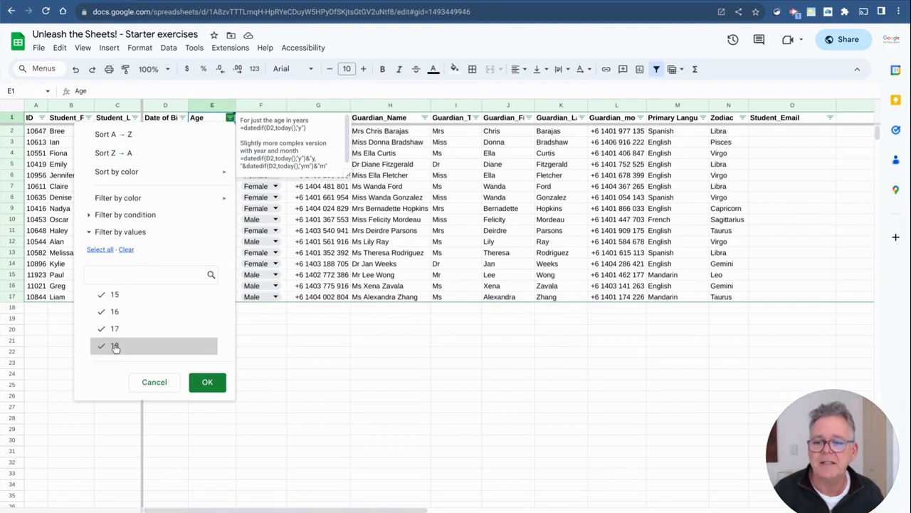
{"action": "left_click", "coordinate": [295, 386]}
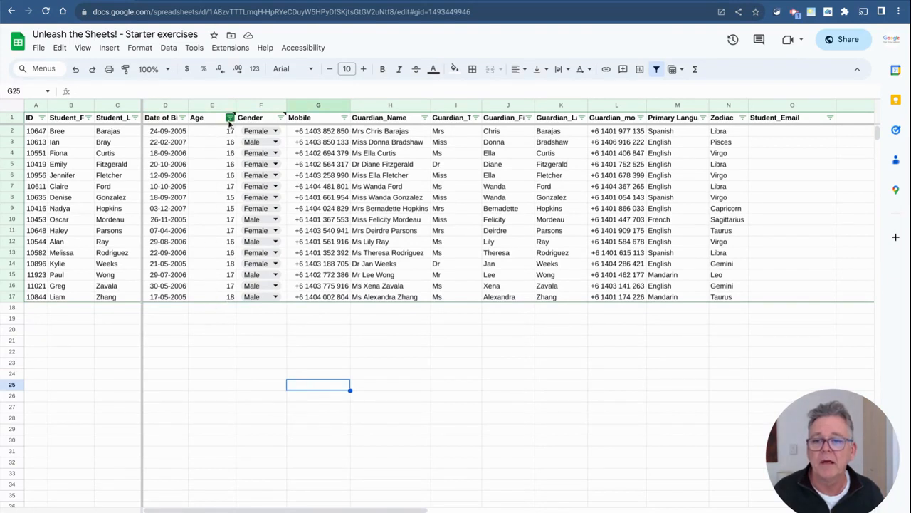
{"action": "left_click", "coordinate": [230, 118]}
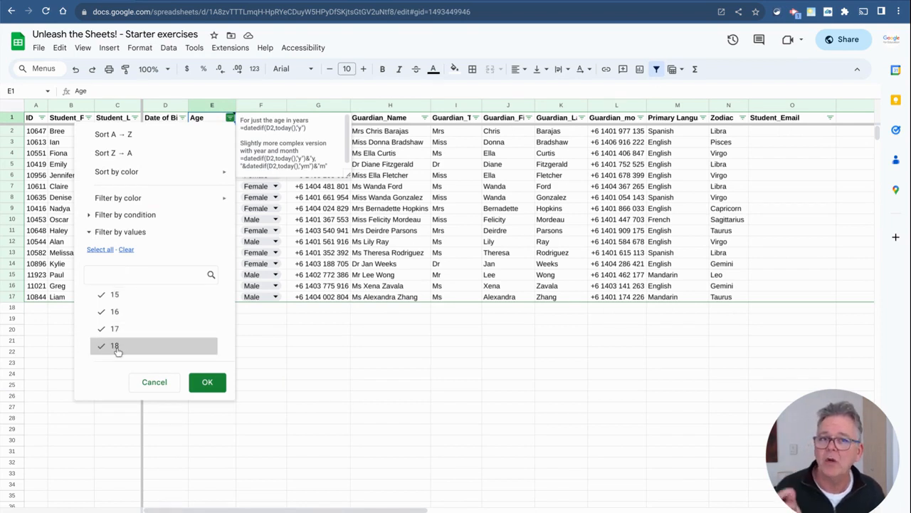
{"action": "left_click", "coordinate": [126, 249]}
{"action": "left_click", "coordinate": [118, 295]}
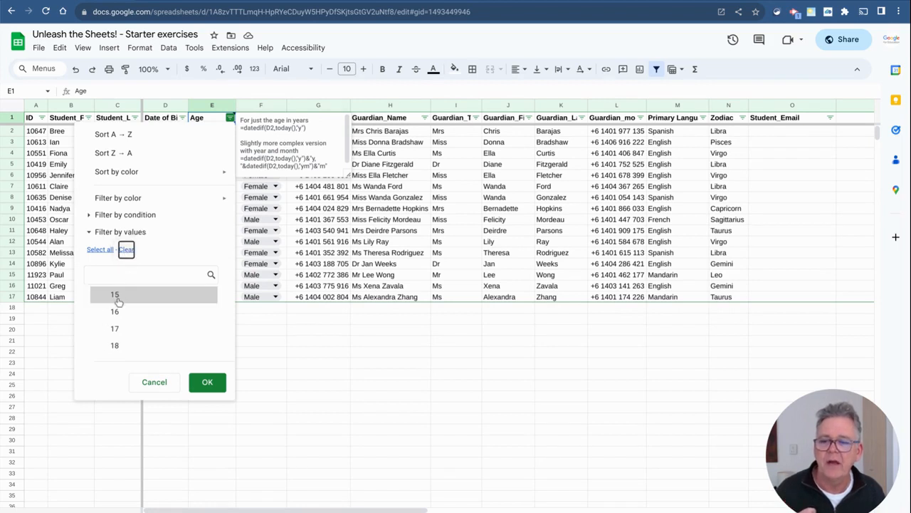
{"action": "left_click", "coordinate": [110, 311]}
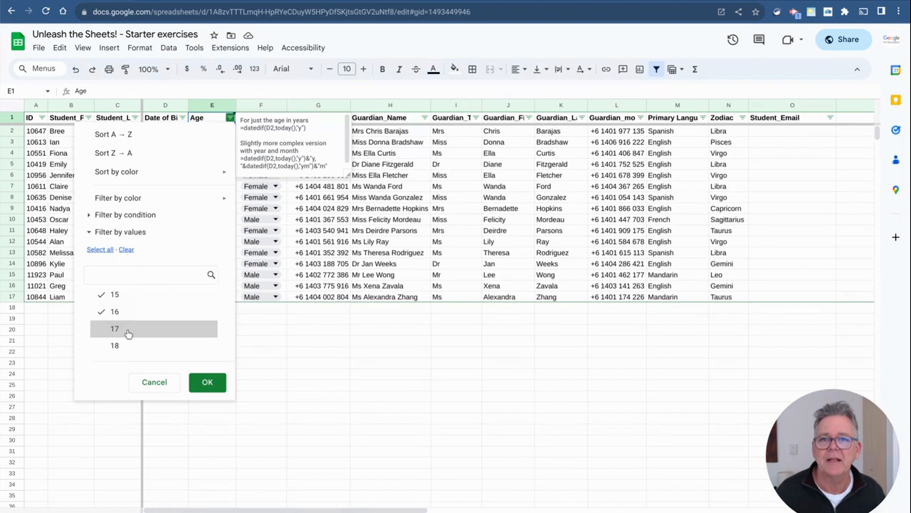
{"action": "left_click", "coordinate": [203, 382]}
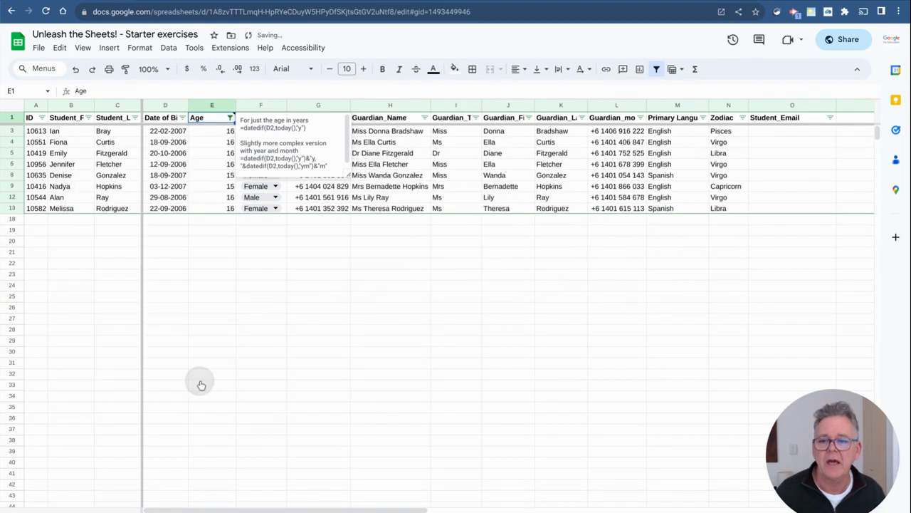
{"action": "left_click", "coordinate": [271, 376]}
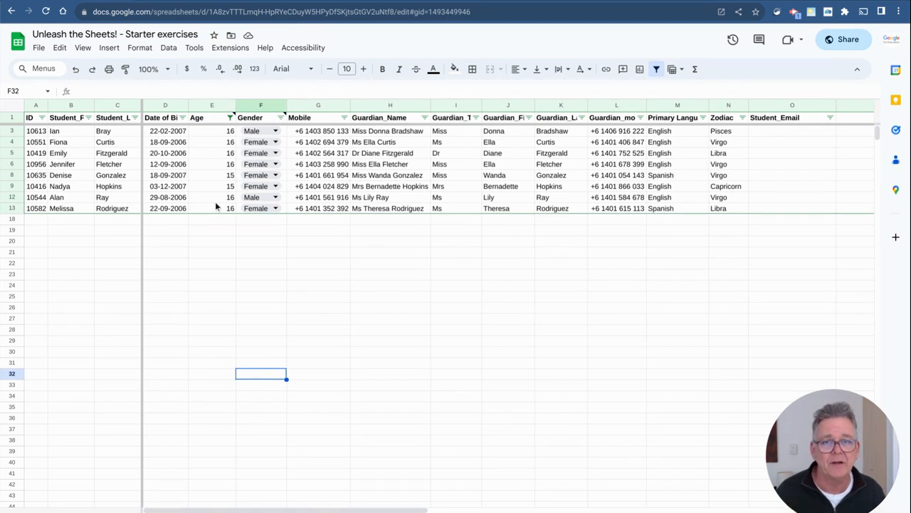
Step: Reselect all values in the Age column's filter to bring back every student
{"action": "mouse_move", "coordinate": [231, 122]}
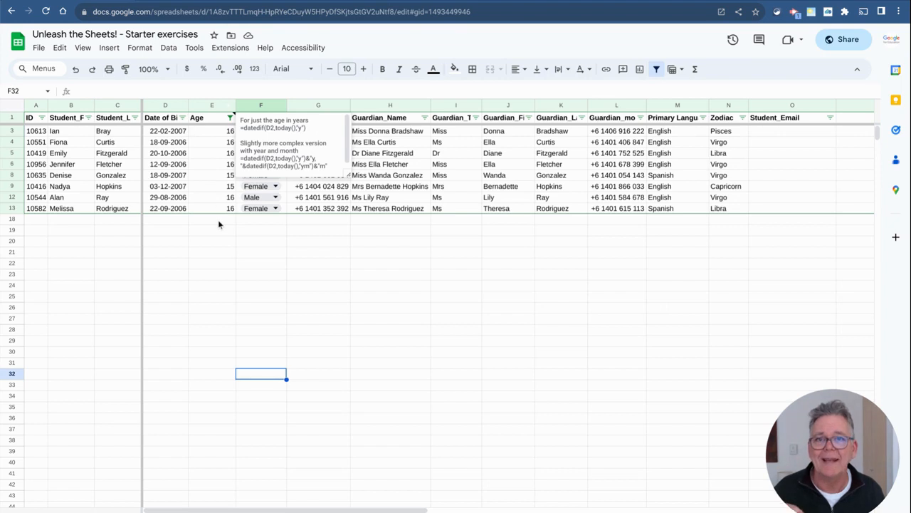
{"action": "left_click", "coordinate": [230, 120]}
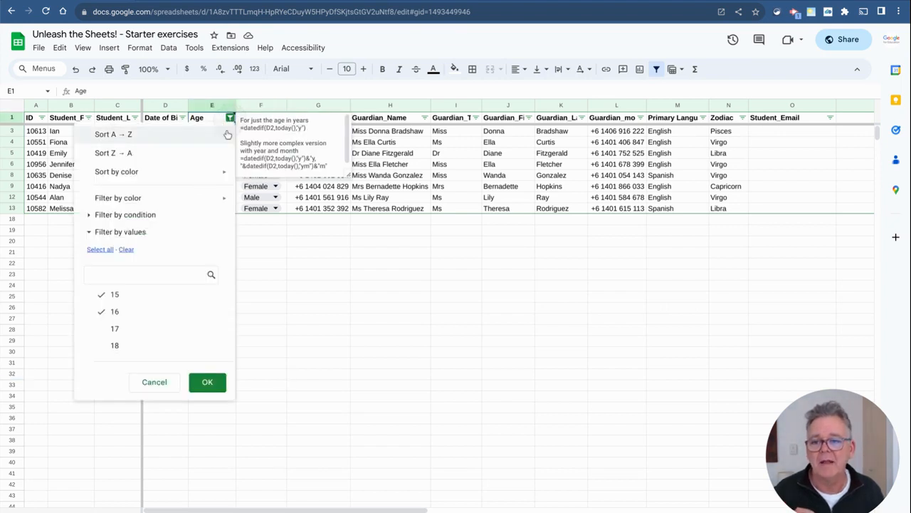
{"action": "left_click", "coordinate": [106, 250]}
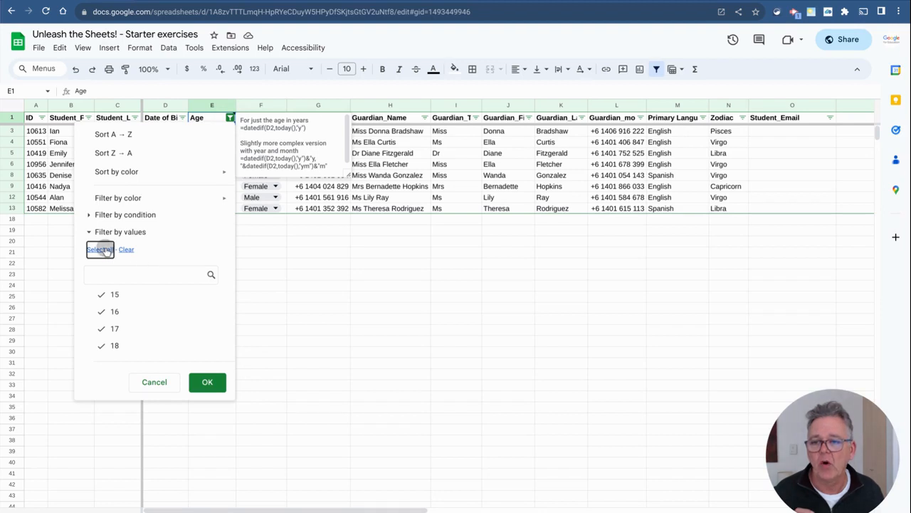
{"action": "left_click", "coordinate": [206, 383]}
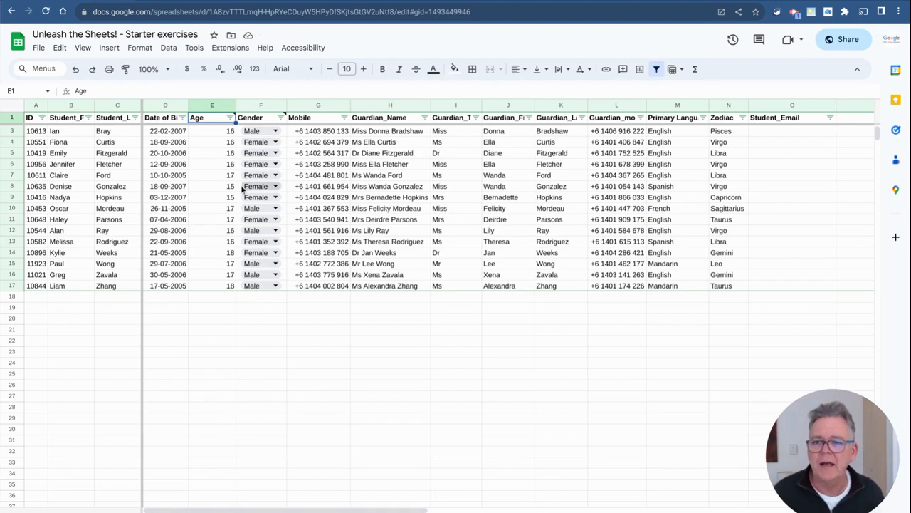
Step: Filter the Date of Birth column by the condition "Date is before" with the option "in the past year"
{"action": "left_click", "coordinate": [183, 117]}
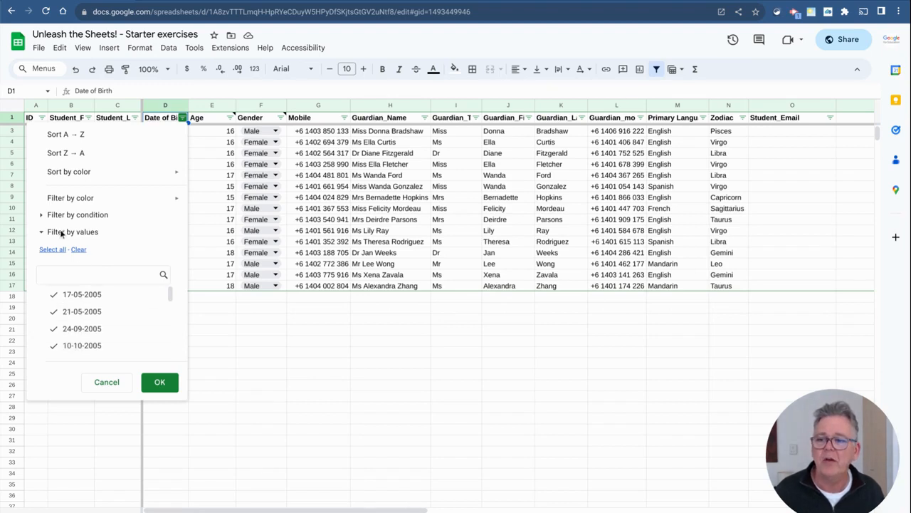
{"action": "left_click", "coordinate": [41, 215]}
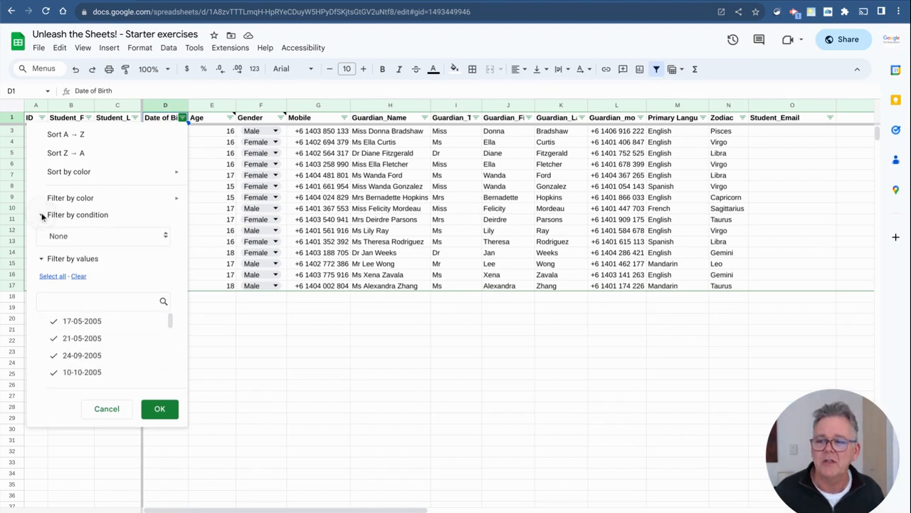
{"action": "left_click", "coordinate": [98, 239]}
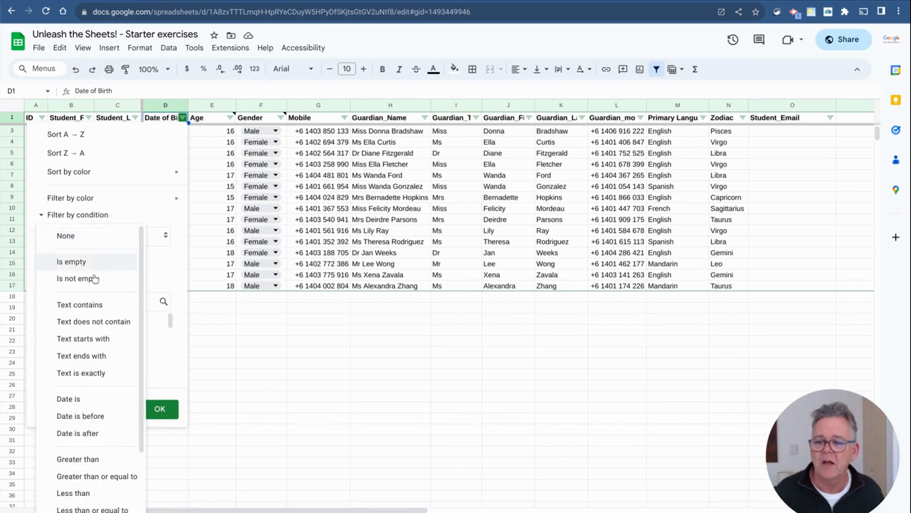
{"action": "left_click", "coordinate": [80, 416]}
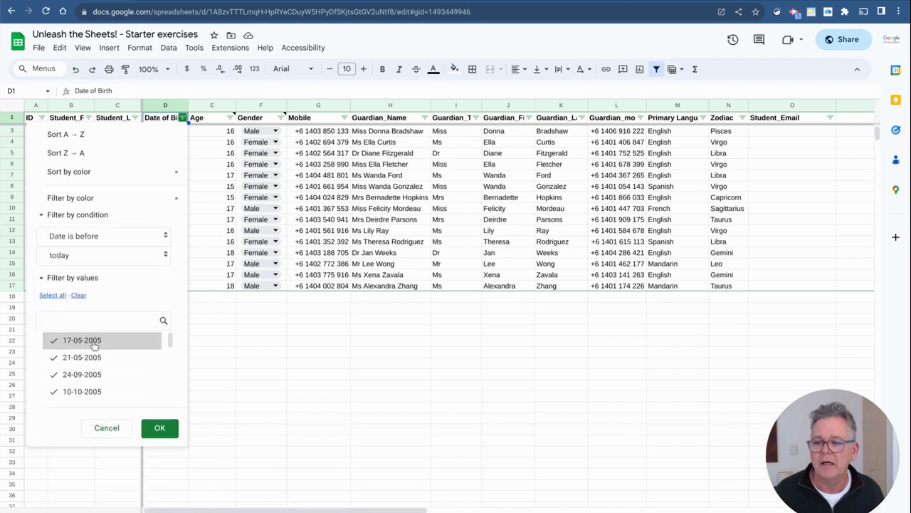
{"action": "left_click", "coordinate": [88, 255]}
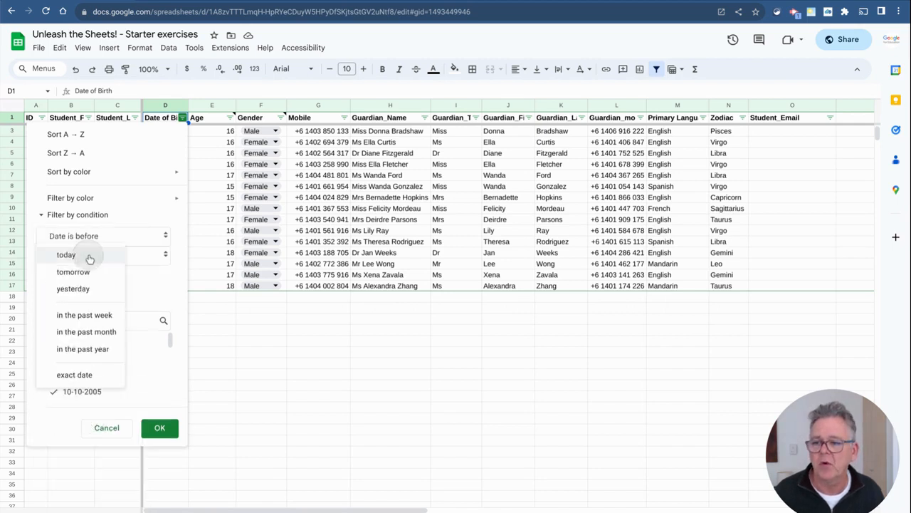
{"action": "left_click", "coordinate": [89, 349]}
{"action": "left_click", "coordinate": [160, 428]}
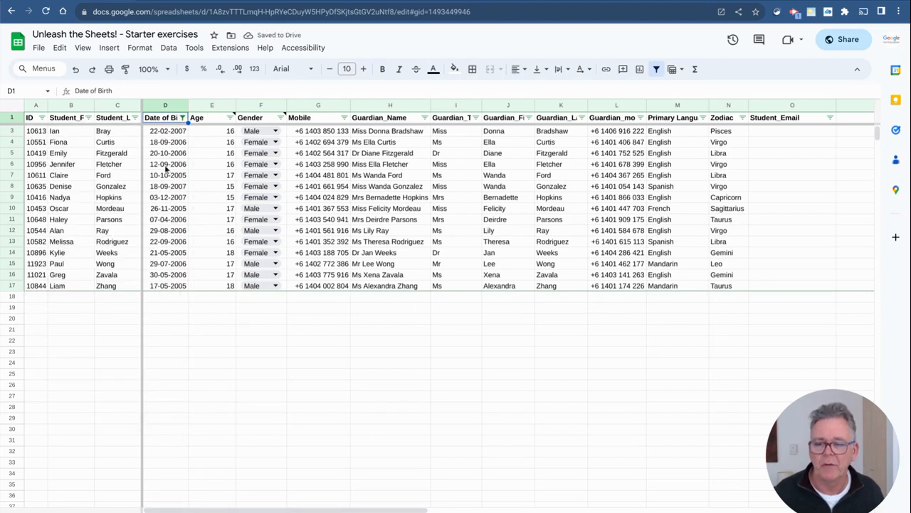
Step: Reset the Date of Birth column's filter condition to None
{"action": "left_click", "coordinate": [183, 118]}
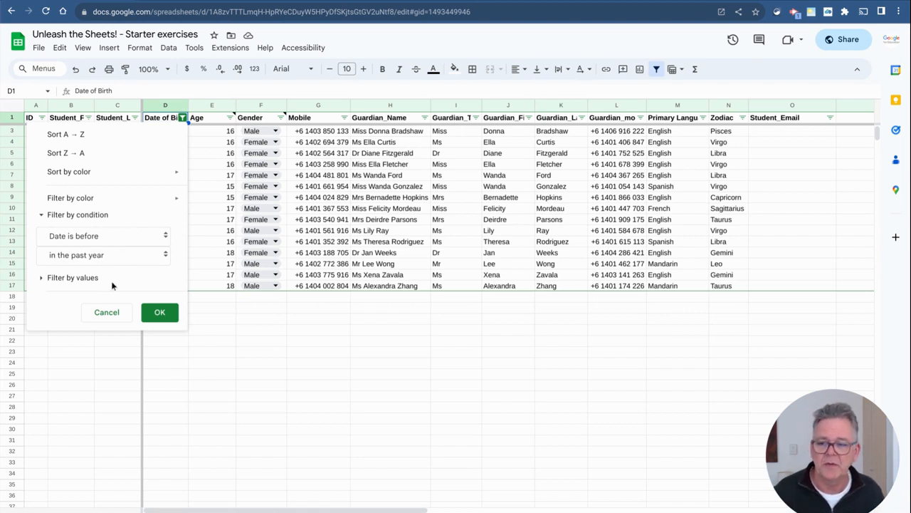
{"action": "left_click", "coordinate": [109, 237]}
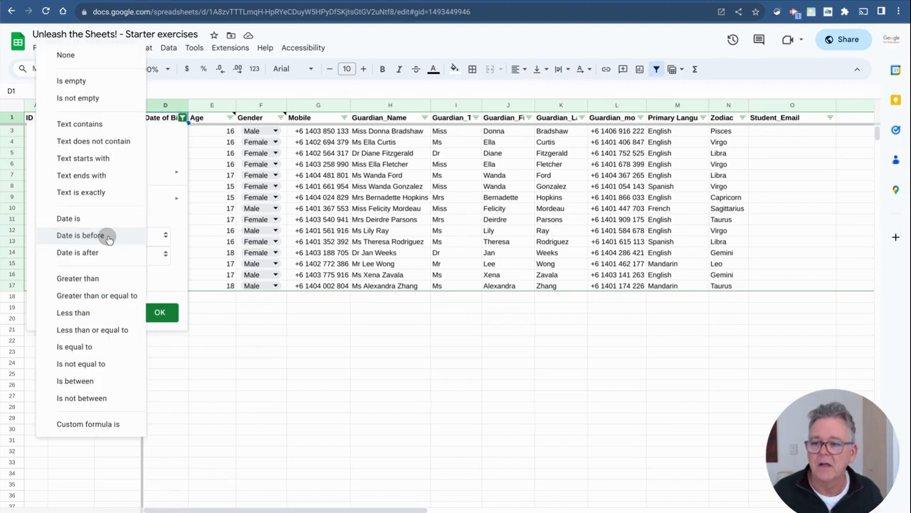
{"action": "left_click", "coordinate": [82, 56]}
{"action": "left_click", "coordinate": [163, 302]}
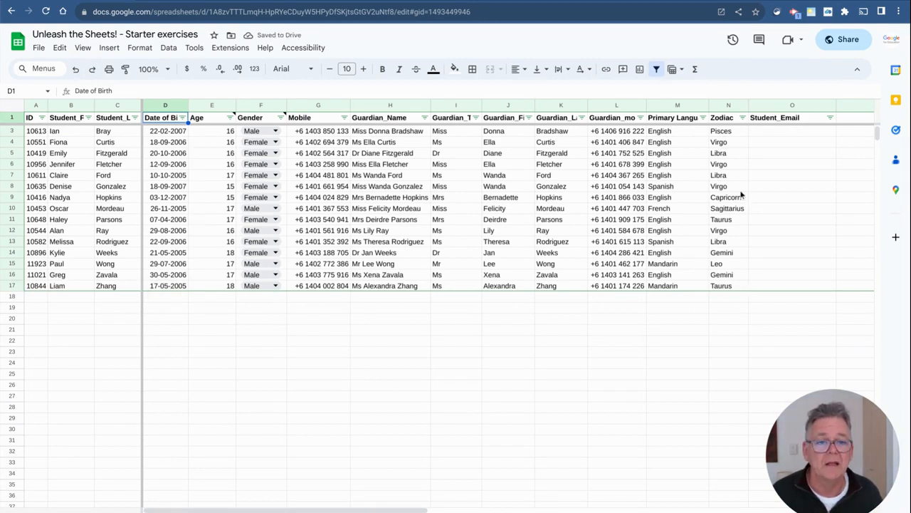
Step: Filter the Zodiac column to show only Libra, and remove the filter from the student details sheet
{"action": "left_click", "coordinate": [744, 119]}
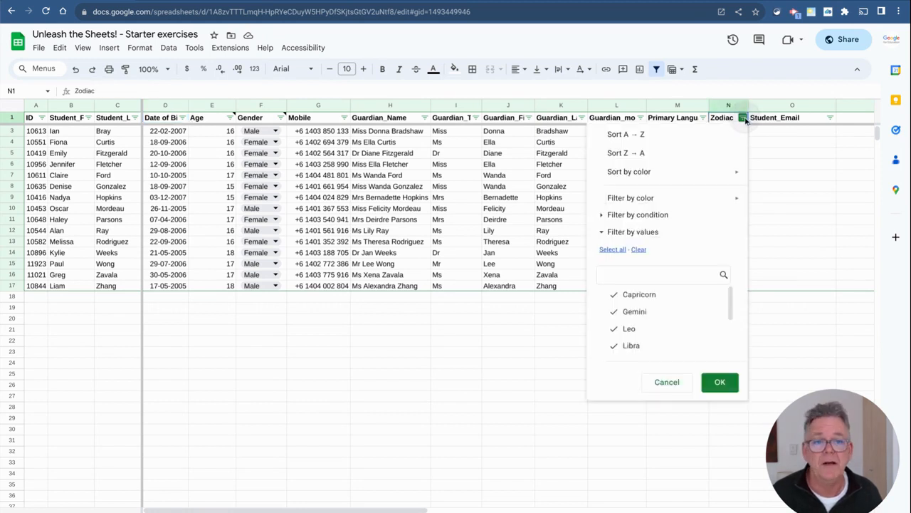
{"action": "left_click", "coordinate": [640, 250]}
{"action": "left_click", "coordinate": [632, 346]}
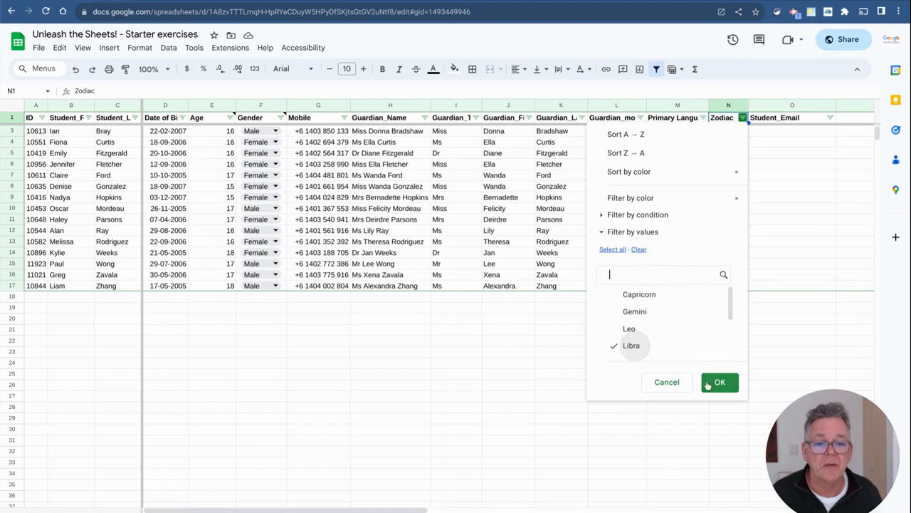
{"action": "left_click", "coordinate": [719, 383]}
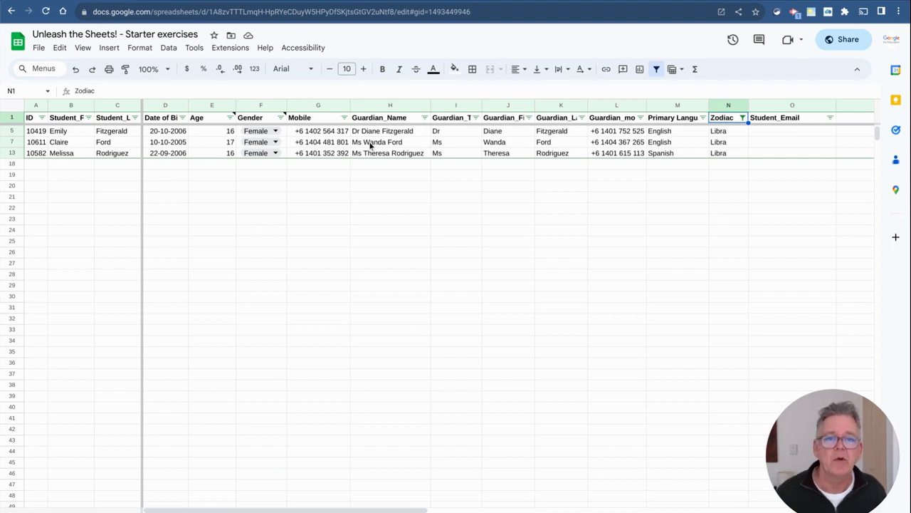
{"action": "left_click", "coordinate": [656, 69]}
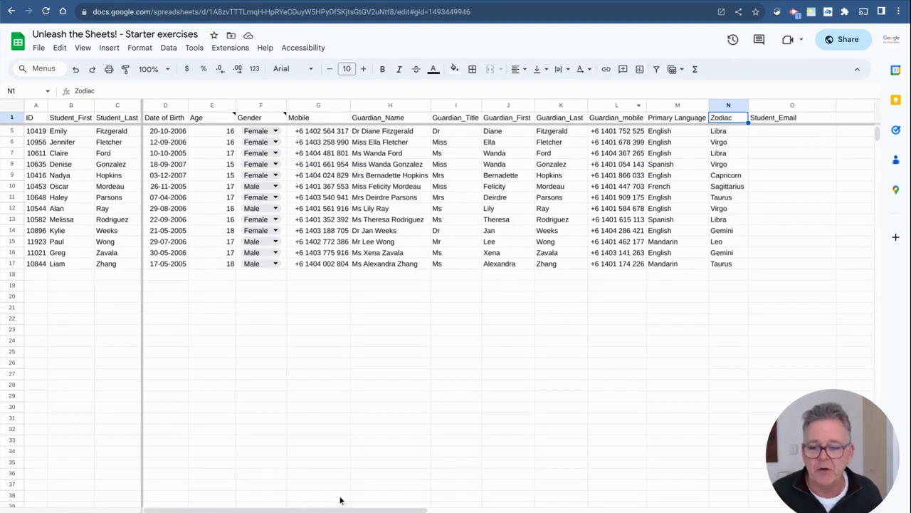
Step: Switch to the sheet listing schools by area and look through its rows down to the last entry and back
{"action": "left_click", "coordinate": [324, 512]}
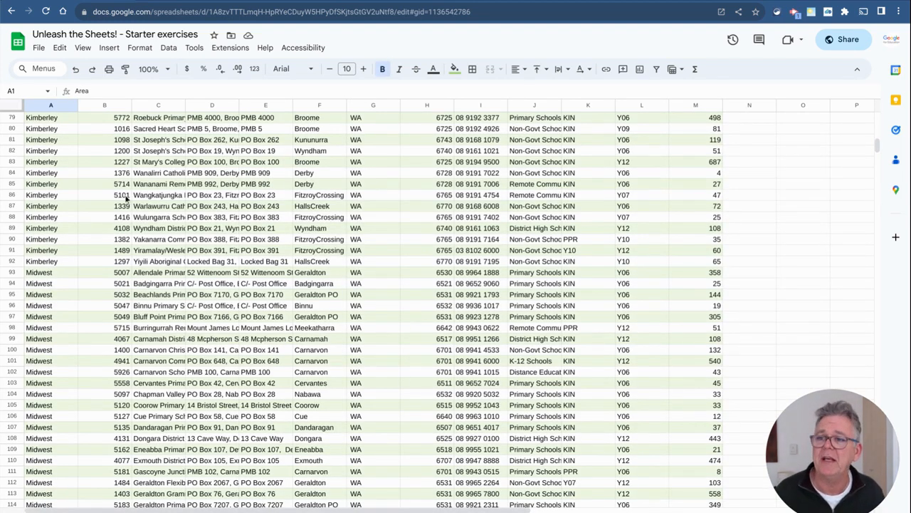
{"action": "scroll", "coordinate": [125, 196], "scroll_direction": "up", "scroll_amount": 12}
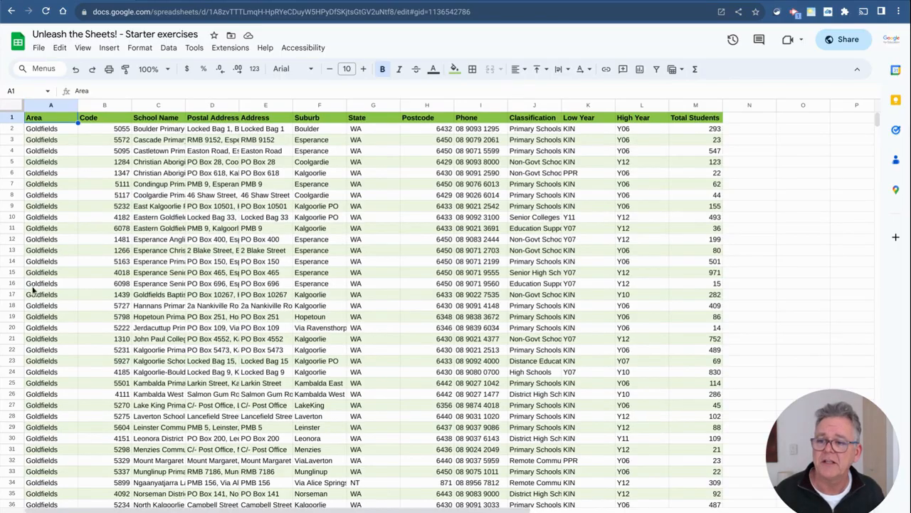
{"action": "scroll", "coordinate": [45, 295], "scroll_direction": "down", "scroll_amount": 20}
{"action": "scroll", "coordinate": [45, 295], "scroll_direction": "down", "scroll_amount": 20}
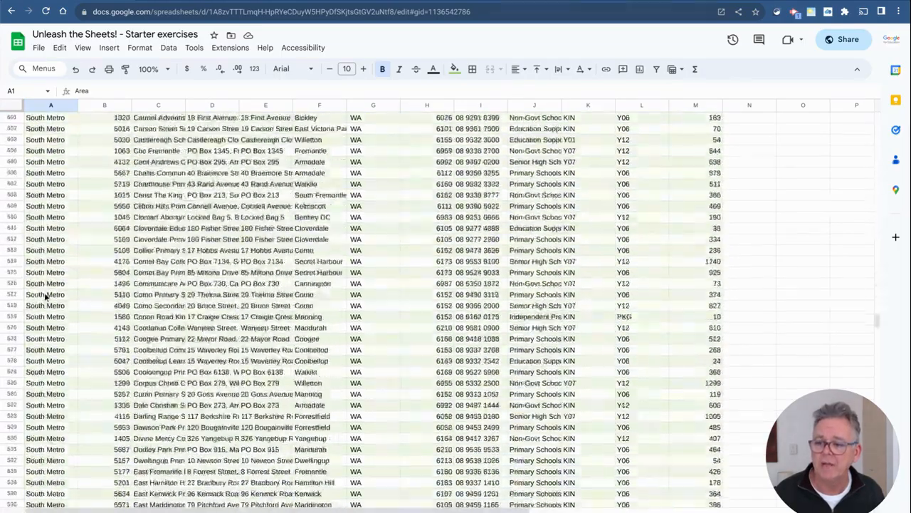
{"action": "scroll", "coordinate": [45, 296], "scroll_direction": "down", "scroll_amount": 20}
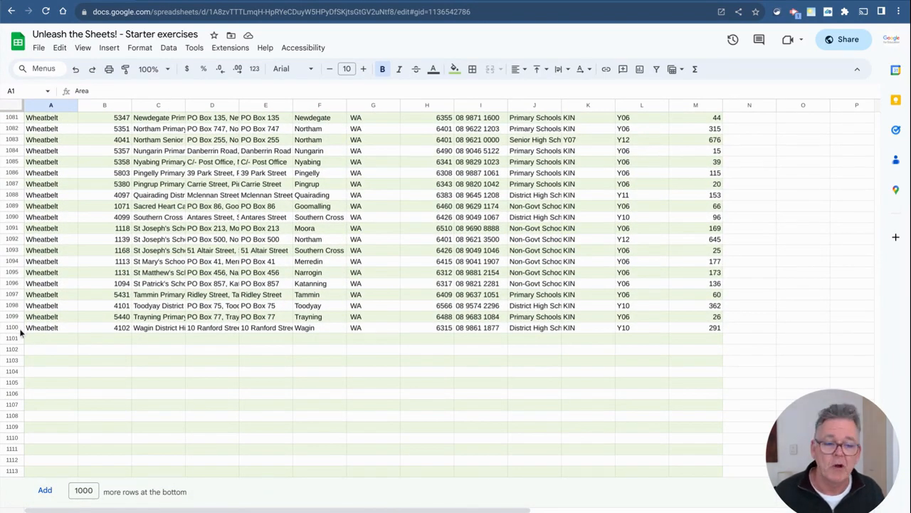
{"action": "scroll", "coordinate": [88, 332], "scroll_direction": "up", "scroll_amount": 20}
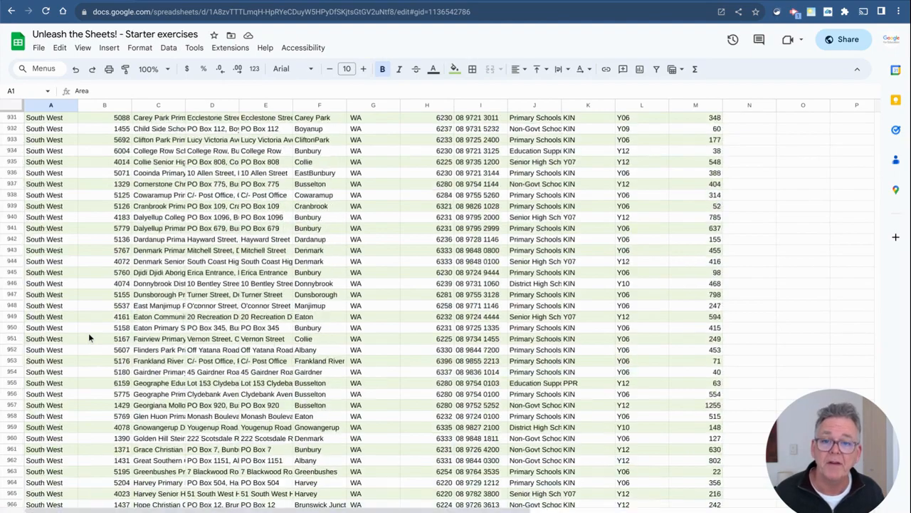
{"action": "scroll", "coordinate": [85, 338], "scroll_direction": "up", "scroll_amount": 20}
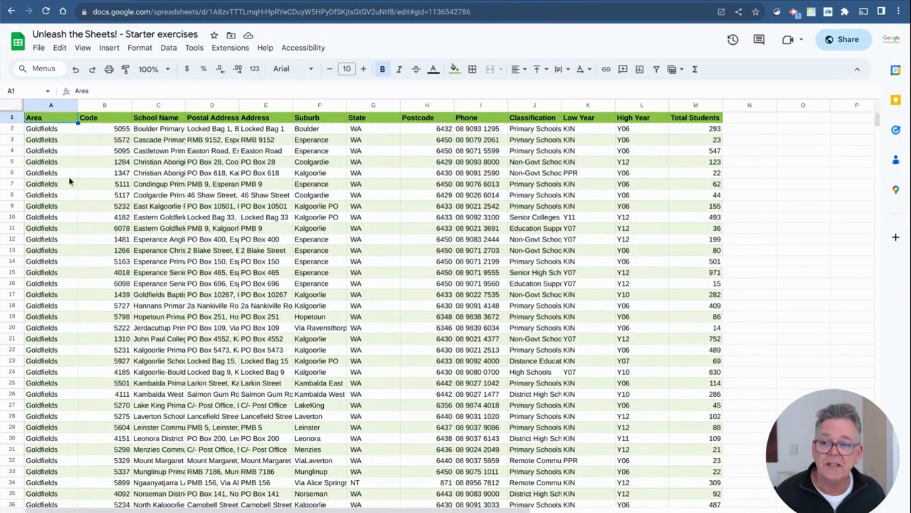
Step: Freeze row 1 of the schools sheet and create a filter from that header row
{"action": "mouse_move", "coordinate": [13, 114]}
{"action": "left_mouse_down"}
{"action": "mouse_move", "coordinate": [23, 151]}
{"action": "mouse_move", "coordinate": [22, 124]}
{"action": "left_mouse_up"}
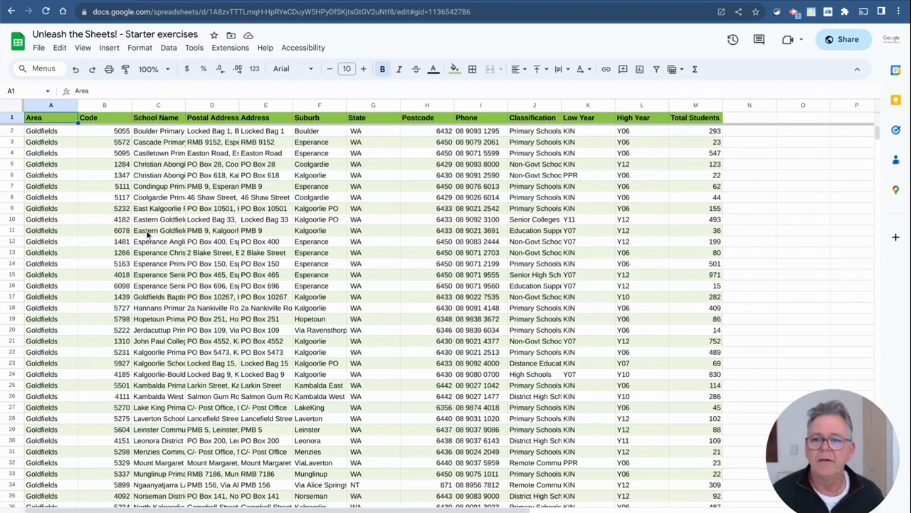
{"action": "left_click", "coordinate": [12, 118]}
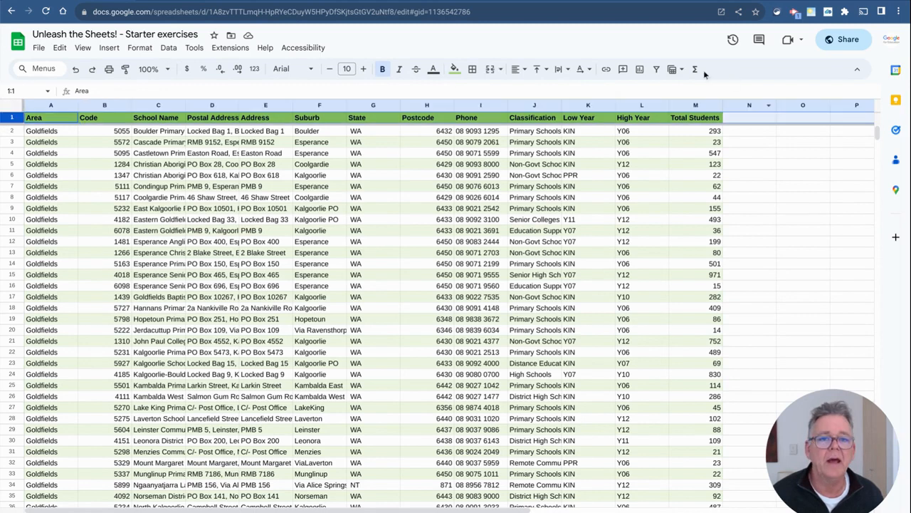
{"action": "left_click", "coordinate": [657, 69]}
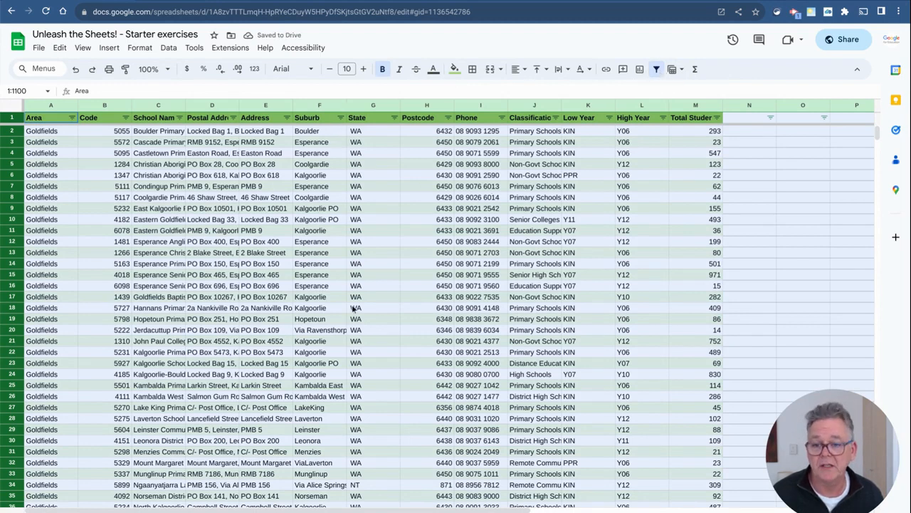
Step: Filter the Suburb column of the schools list to show only Kalgoorlie and Kalgoorlie PO
{"action": "left_click", "coordinate": [341, 117]}
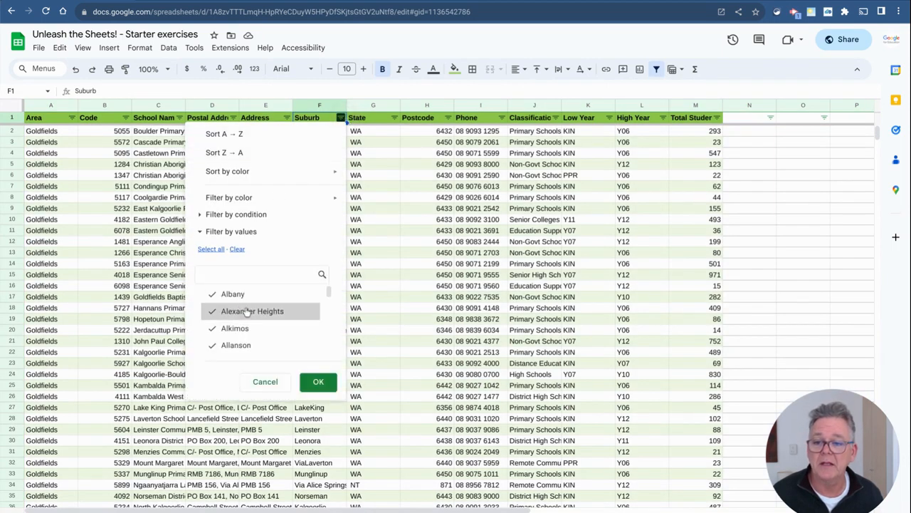
{"action": "left_click", "coordinate": [238, 249]}
{"action": "scroll", "coordinate": [281, 326], "scroll_direction": "down", "scroll_amount": 2}
{"action": "scroll", "coordinate": [281, 326], "scroll_direction": "down", "scroll_amount": 6}
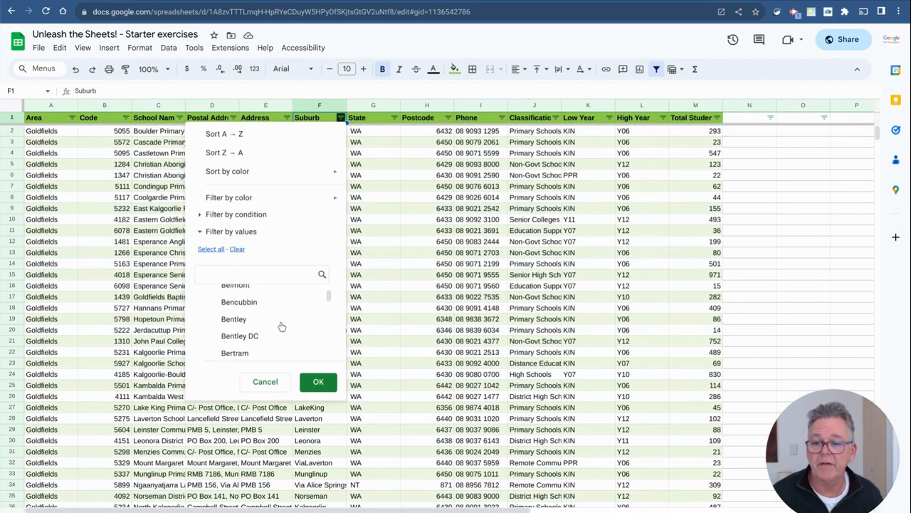
{"action": "scroll", "coordinate": [281, 326], "scroll_direction": "down", "scroll_amount": 8}
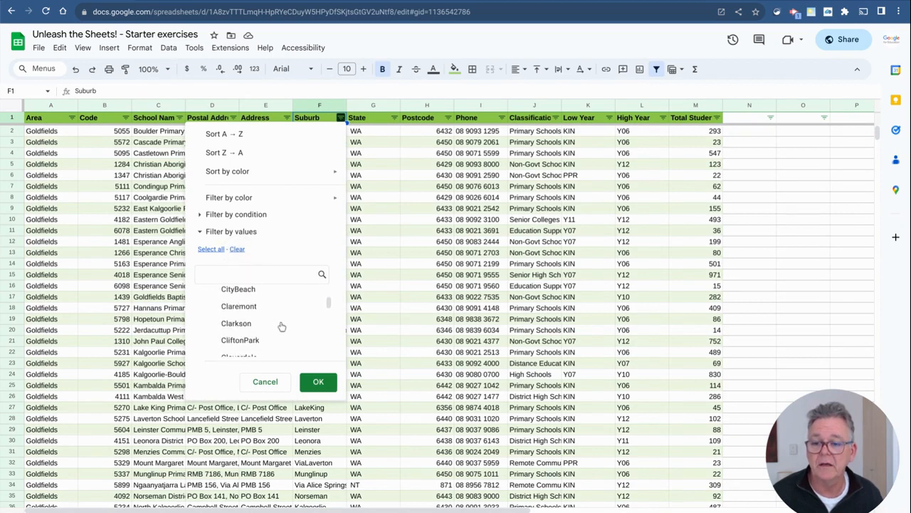
{"action": "scroll", "coordinate": [281, 327], "scroll_direction": "down", "scroll_amount": 4}
{"action": "scroll", "coordinate": [281, 326], "scroll_direction": "down", "scroll_amount": 10}
{"action": "scroll", "coordinate": [282, 326], "scroll_direction": "down", "scroll_amount": 10}
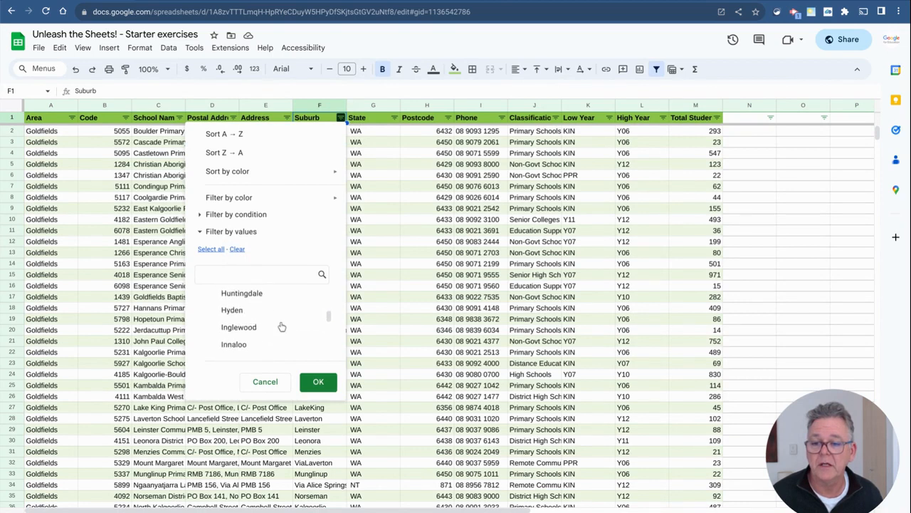
{"action": "scroll", "coordinate": [257, 335], "scroll_direction": "down", "scroll_amount": 2}
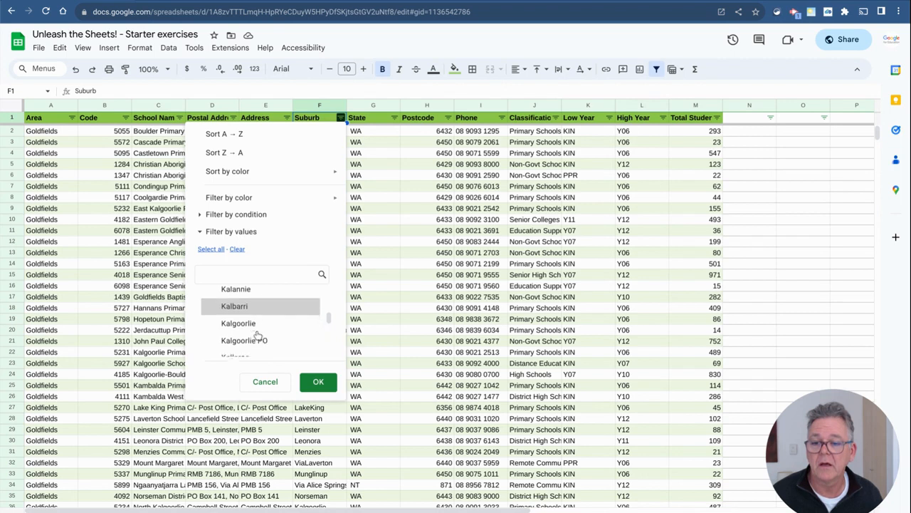
{"action": "left_click", "coordinate": [255, 319]}
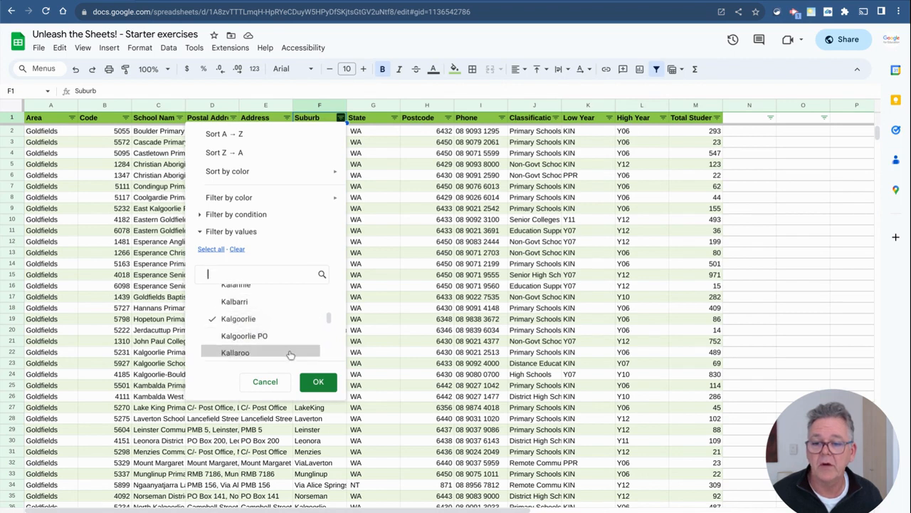
{"action": "left_click", "coordinate": [253, 341]}
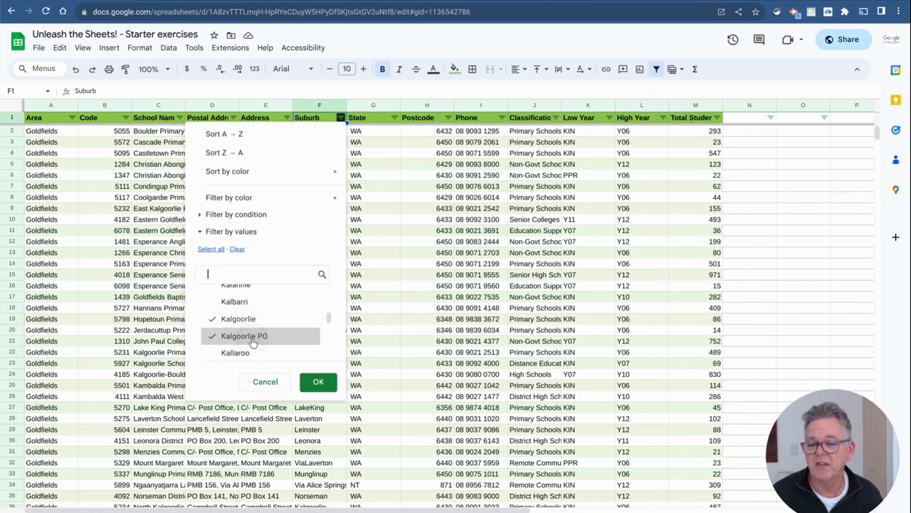
{"action": "left_click", "coordinate": [320, 383]}
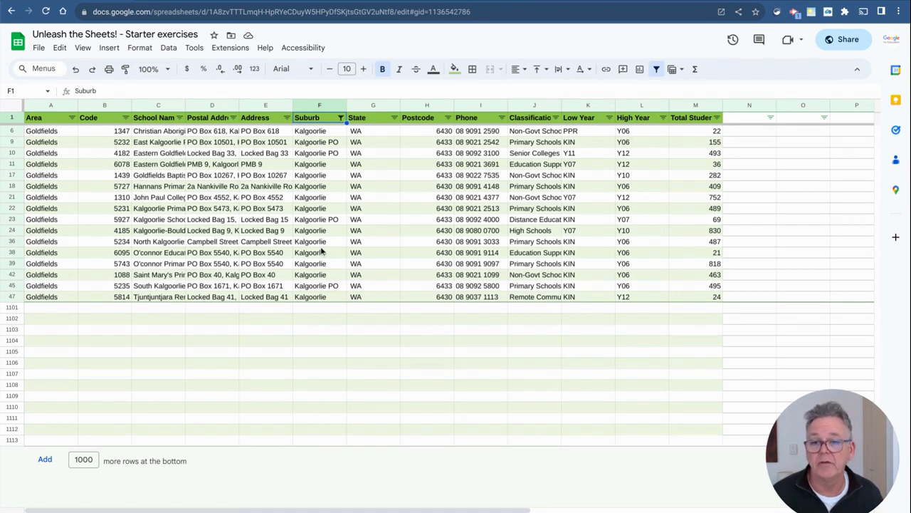
Step: Filter the High Year column to show only Y12 by excluding Y06, Y07 and Y10
{"action": "left_click", "coordinate": [663, 118]}
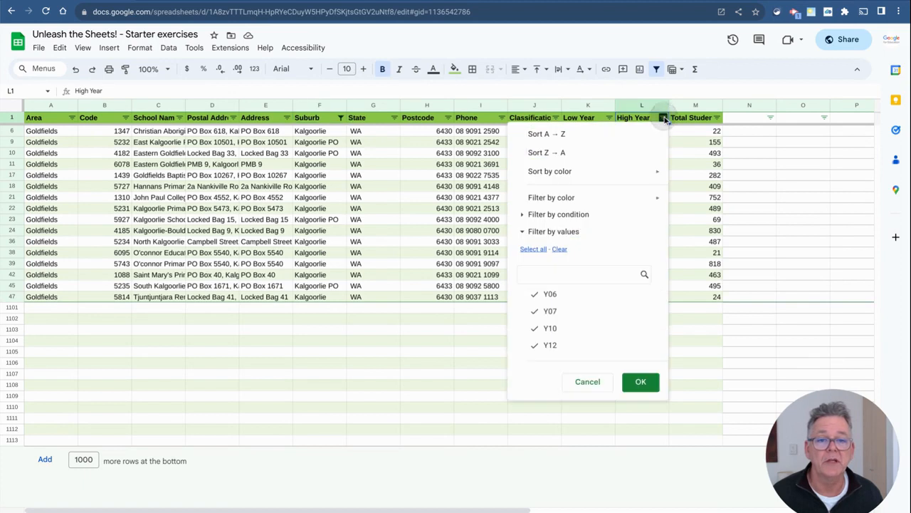
{"action": "left_click", "coordinate": [547, 332]}
{"action": "left_click", "coordinate": [547, 313]}
{"action": "left_click", "coordinate": [547, 295]}
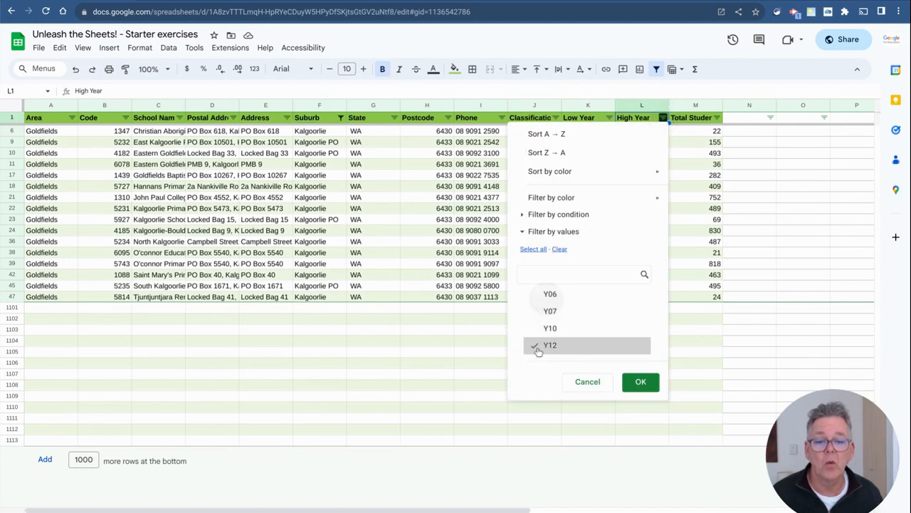
{"action": "left_click", "coordinate": [640, 383]}
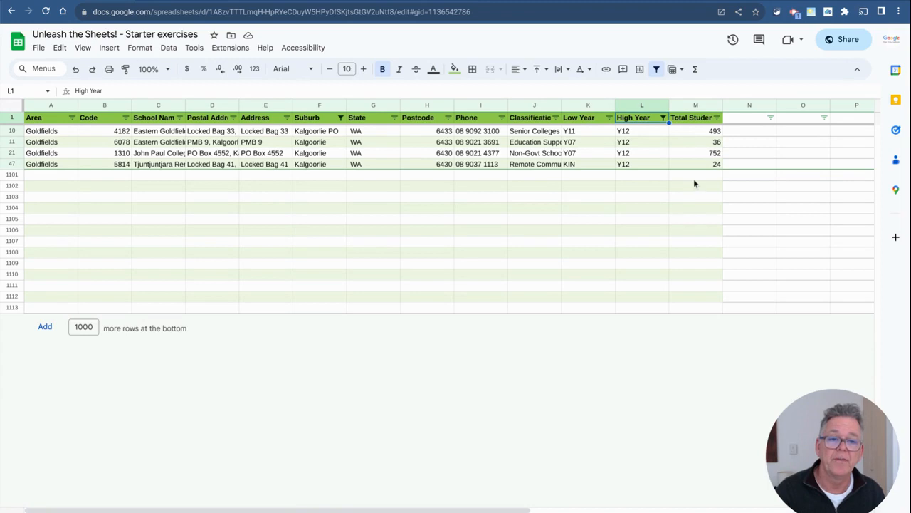
Step: Filter the Total Students column by the condition greater than or equal to 500
{"action": "left_click", "coordinate": [717, 117]}
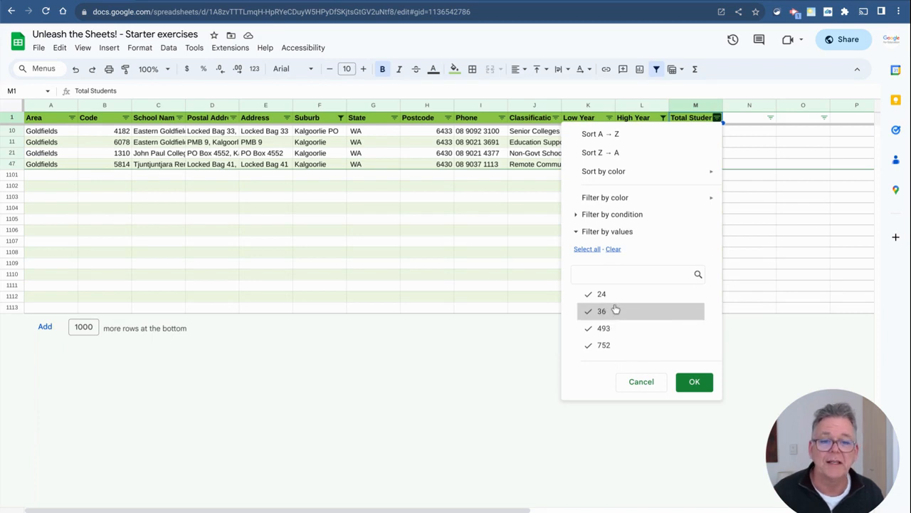
{"action": "left_click", "coordinate": [577, 215]}
{"action": "left_click", "coordinate": [603, 236]}
{"action": "scroll", "coordinate": [611, 303], "scroll_direction": "down", "scroll_amount": 3}
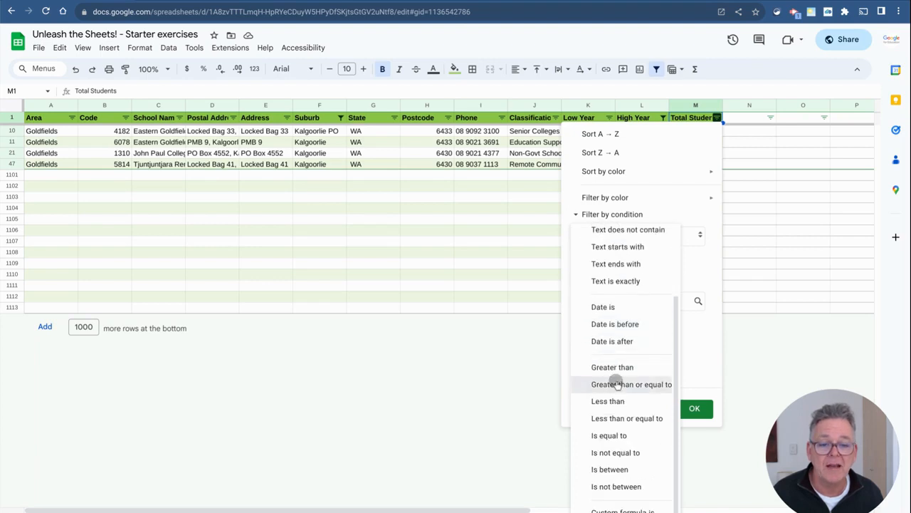
{"action": "left_click", "coordinate": [617, 384]}
{"action": "left_click", "coordinate": [606, 260]}
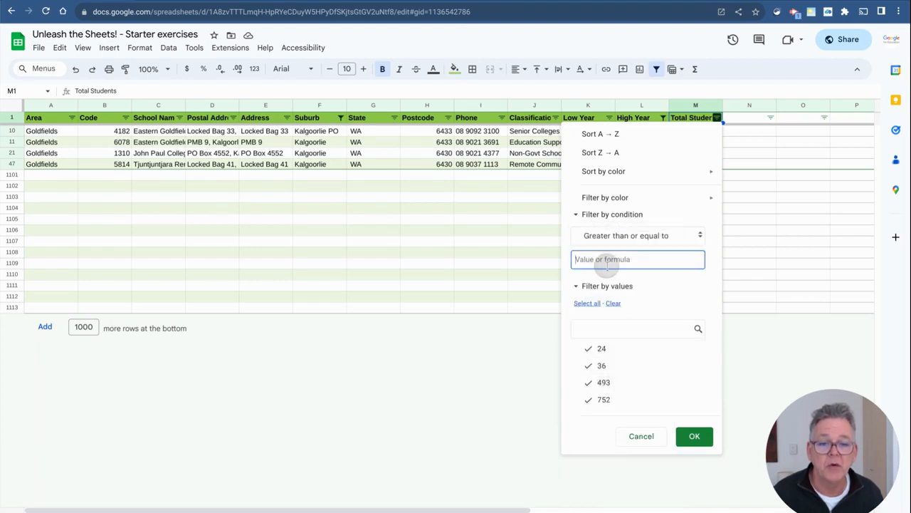
{"action": "type", "text": "500"}
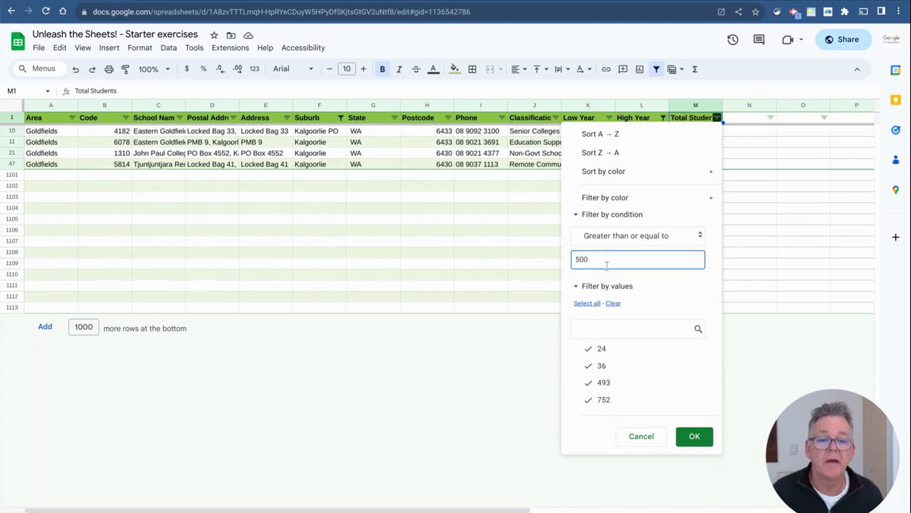
{"action": "left_click", "coordinate": [694, 436]}
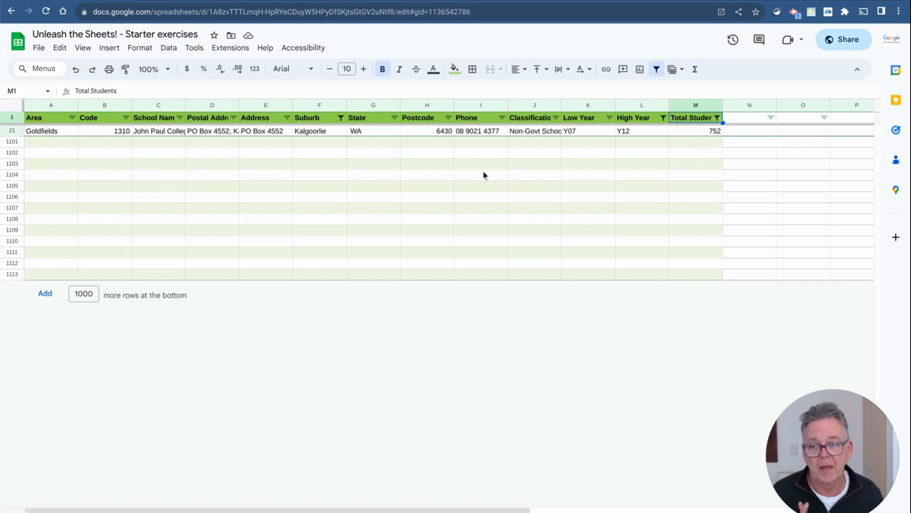
Step: Remove the filter from the schools sheet and create a new filter view
{"action": "left_click", "coordinate": [657, 70]}
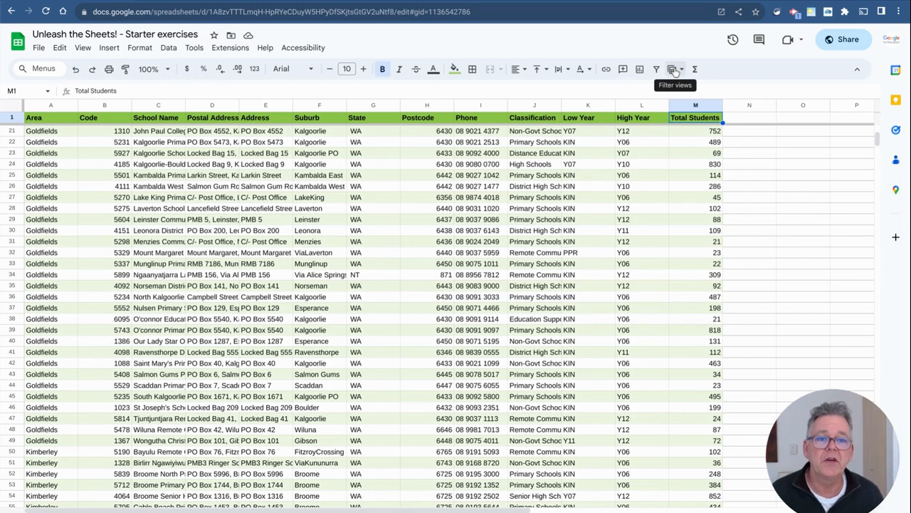
{"action": "left_click", "coordinate": [672, 69]}
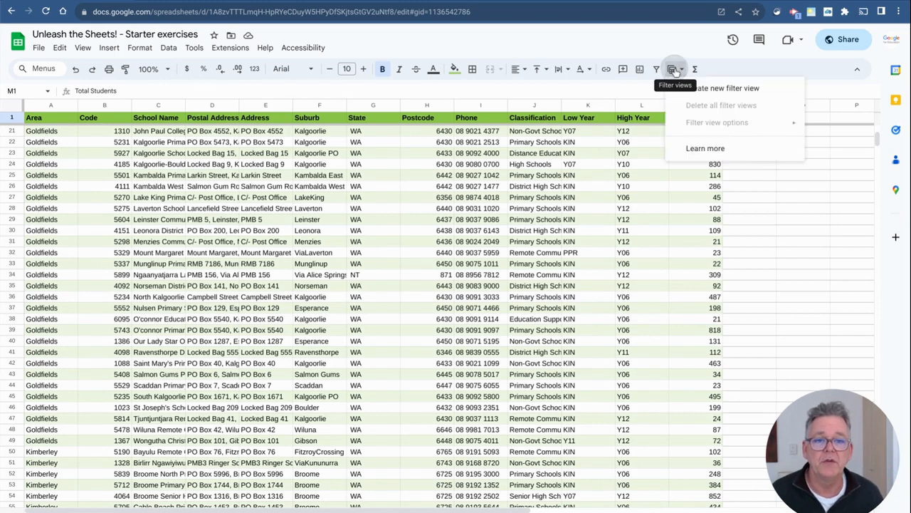
{"action": "left_click", "coordinate": [721, 90]}
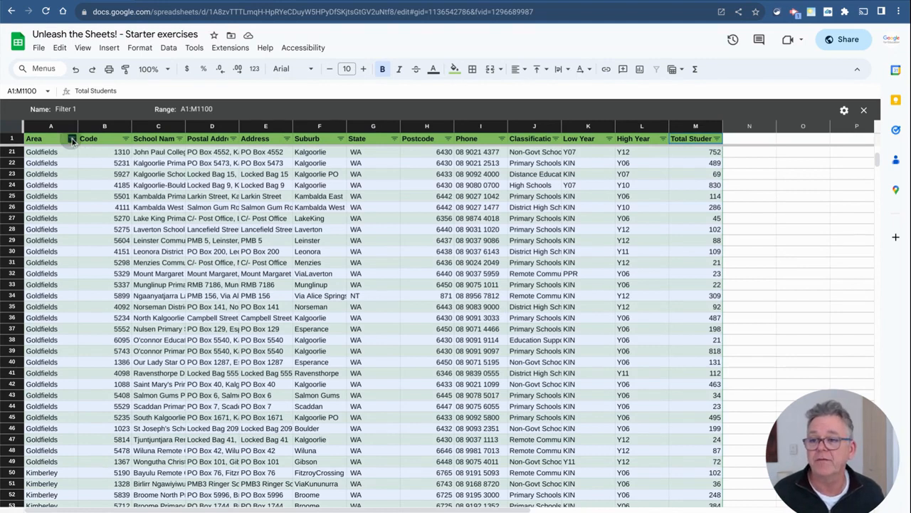
Step: Filter the Area column in the filter view to show only North Metro and South Metro
{"action": "left_click", "coordinate": [72, 139]}
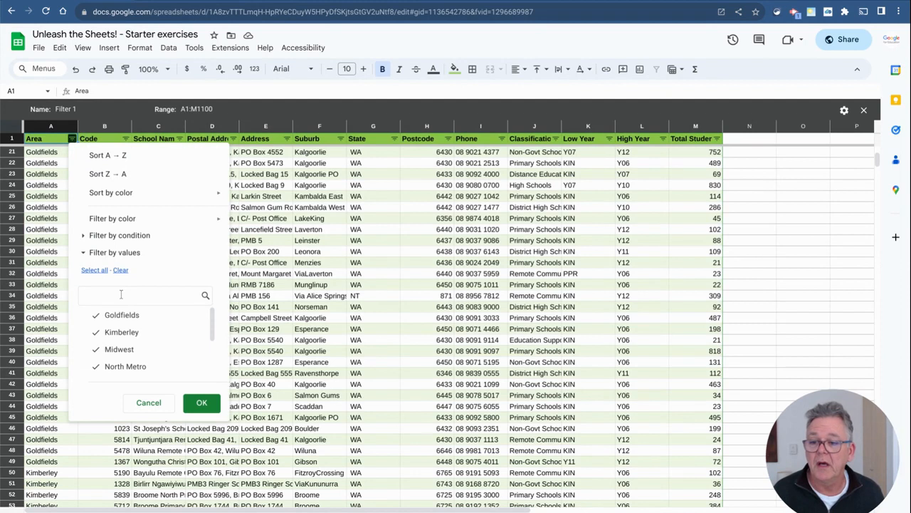
{"action": "left_click", "coordinate": [120, 271]}
{"action": "scroll", "coordinate": [145, 359], "scroll_direction": "down", "scroll_amount": 2}
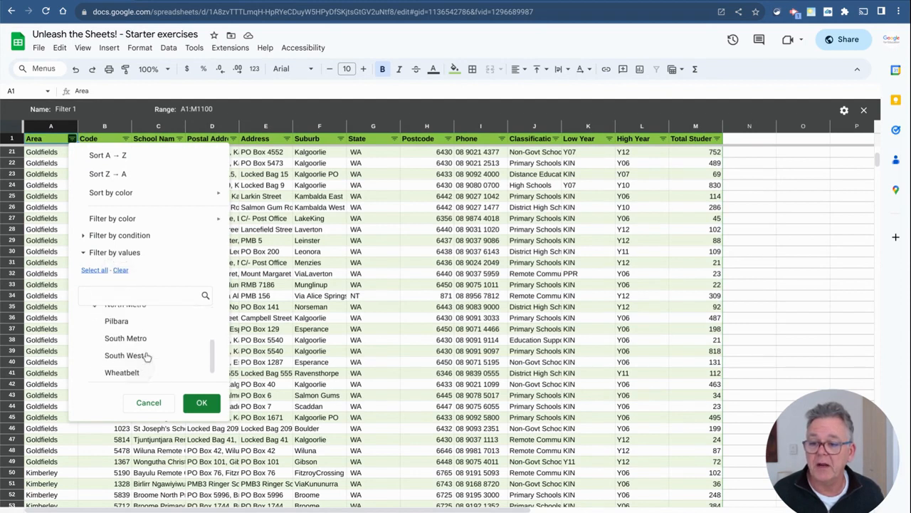
{"action": "left_click", "coordinate": [125, 333]}
{"action": "left_click", "coordinate": [202, 403]}
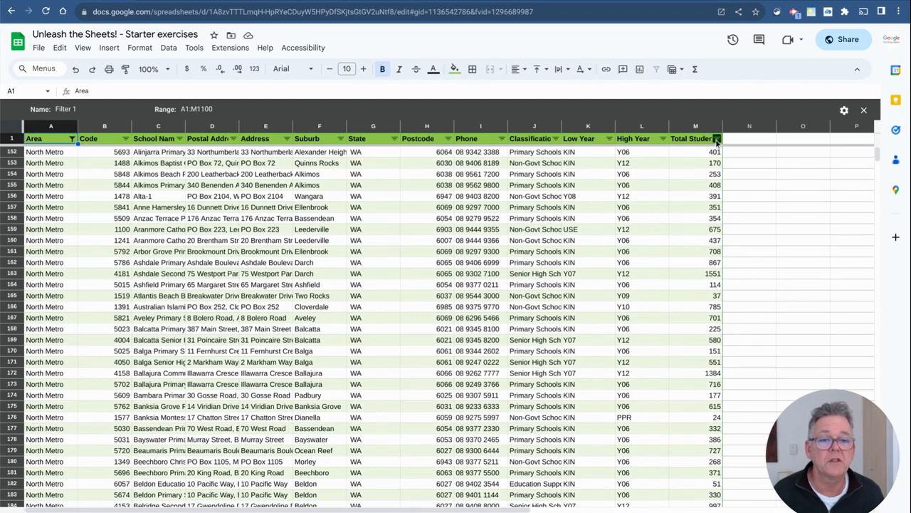
Step: Limit the filter view to schools whose Total Students value is greater than or equal to 500
{"action": "left_click", "coordinate": [717, 139]}
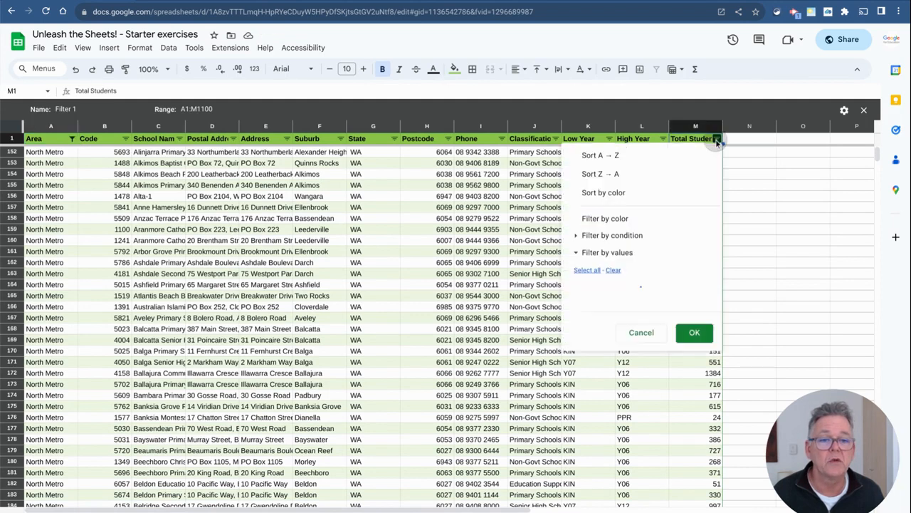
{"action": "left_click", "coordinate": [610, 235]}
{"action": "left_click", "coordinate": [614, 261]}
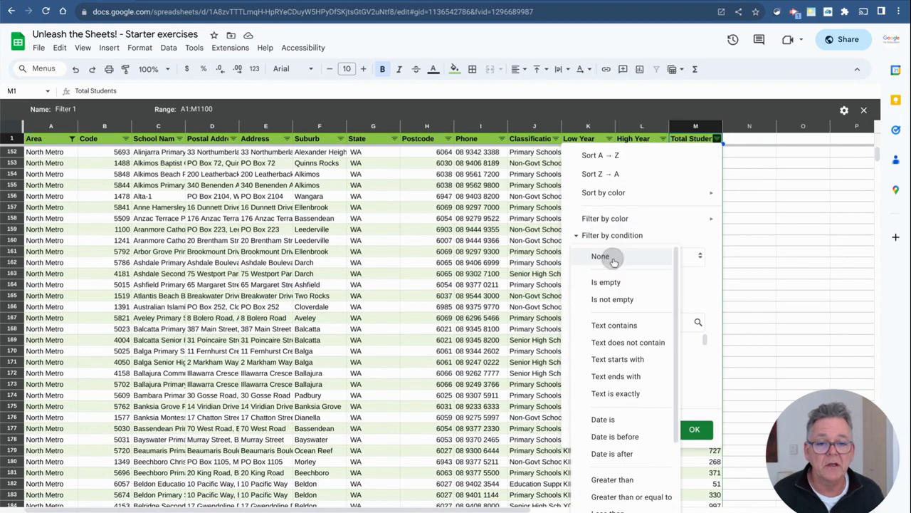
{"action": "left_click", "coordinate": [598, 481]}
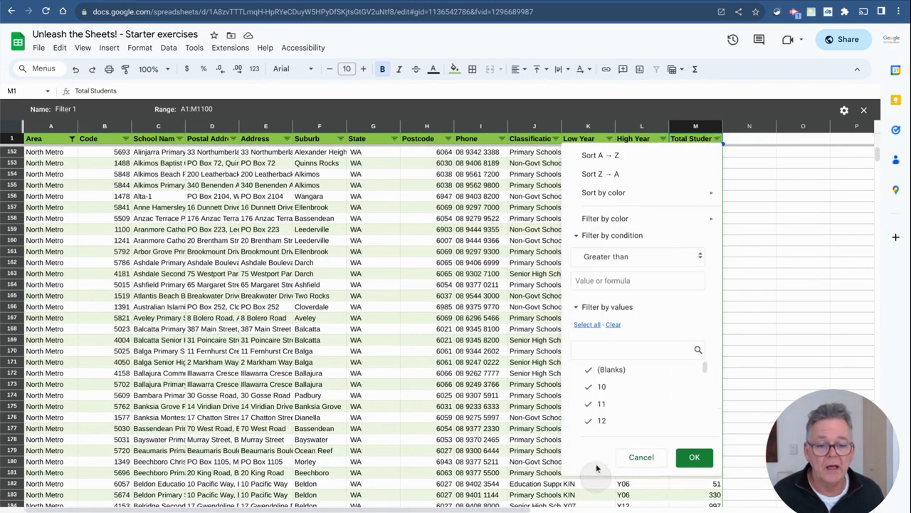
{"action": "left_click", "coordinate": [636, 256]}
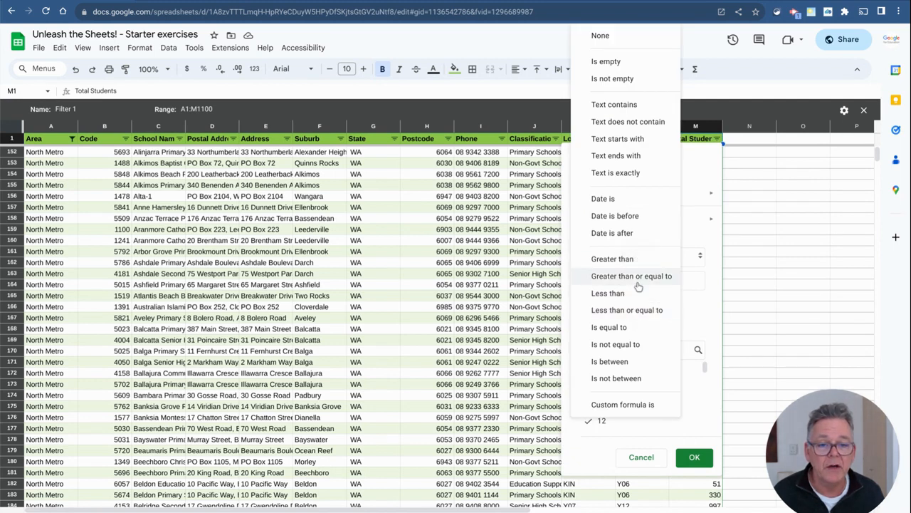
{"action": "left_click", "coordinate": [636, 279]}
{"action": "left_click", "coordinate": [636, 282]}
{"action": "type", "text": "500"}
{"action": "left_click", "coordinate": [703, 459]}
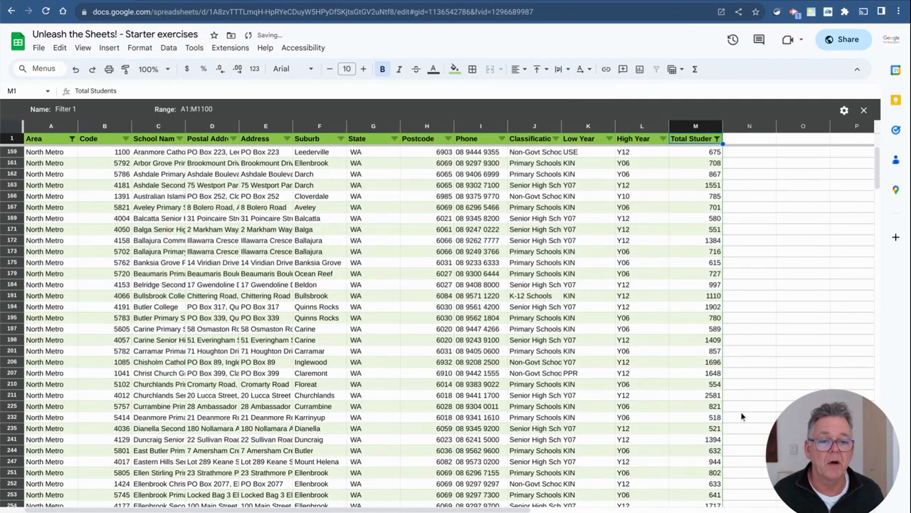
Step: Change the threshold of the Total Students filter condition to 1500
{"action": "left_click", "coordinate": [717, 139]}
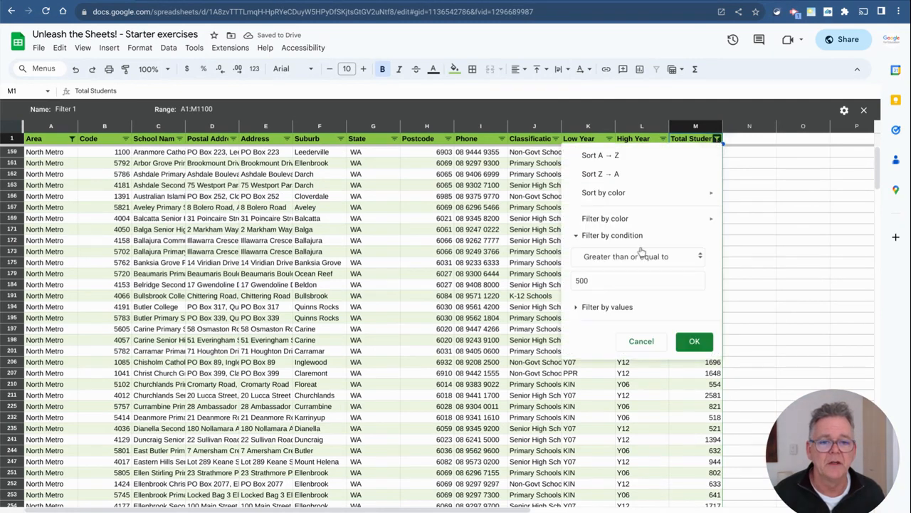
{"action": "left_click", "coordinate": [590, 281]}
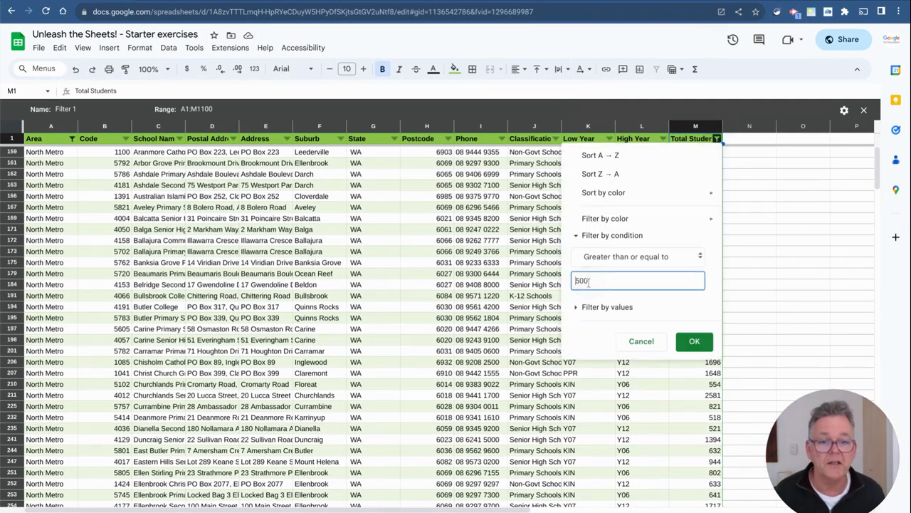
{"action": "type", "text": "1"}
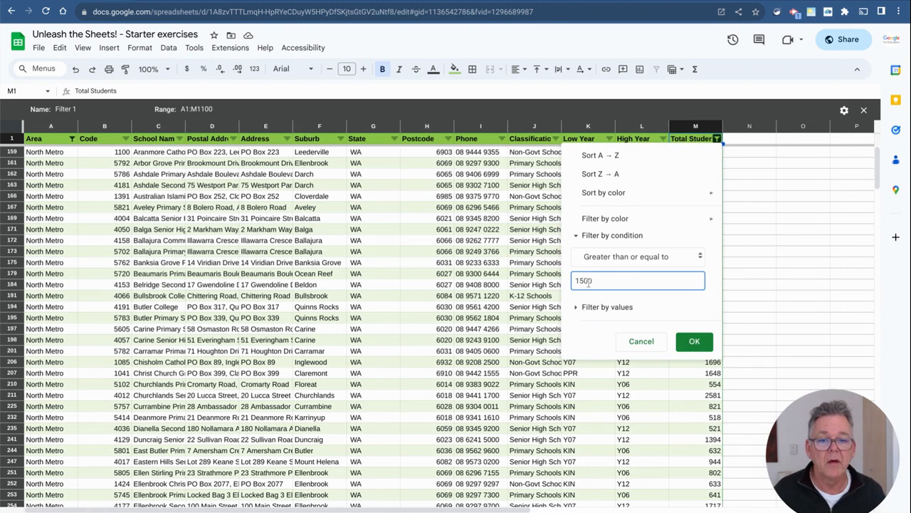
{"action": "left_click", "coordinate": [695, 342]}
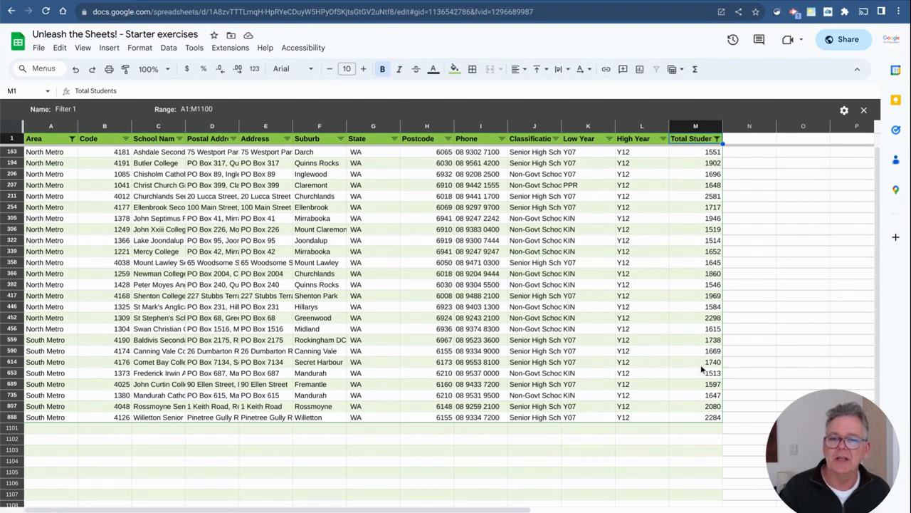
Step: Rename the filter view as "Metro school over 1500"
{"action": "left_click", "coordinate": [74, 110]}
{"action": "left_click_drag", "start_coordinate": [91, 109], "coordinate": [52, 109]}
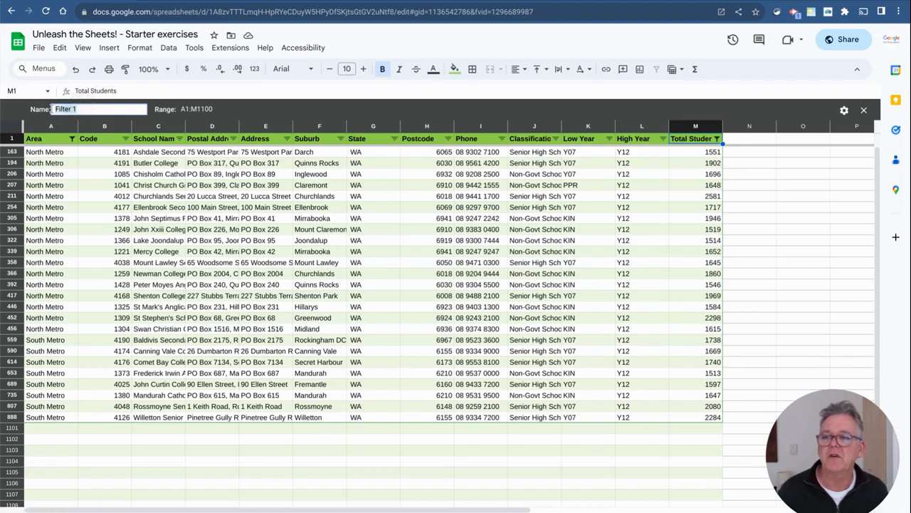
{"action": "type", "text": "Metro s"}
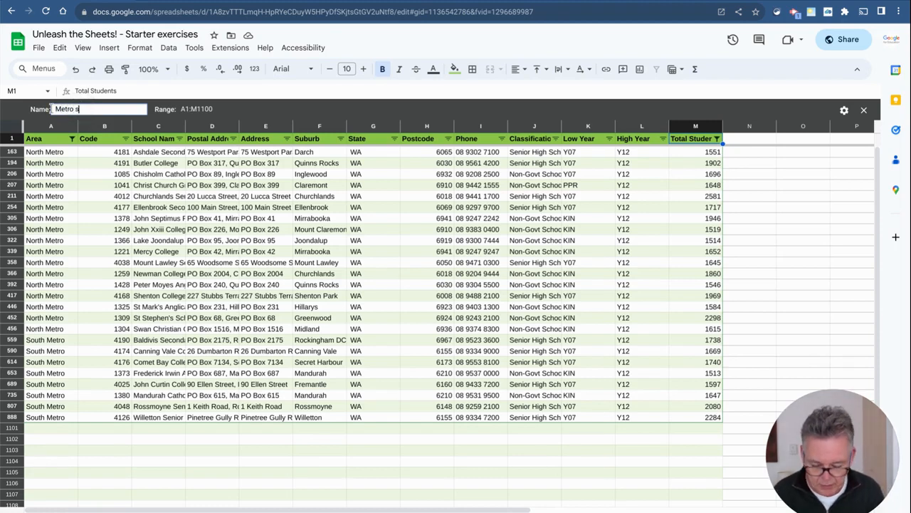
{"action": "type", "text": "chool over"}
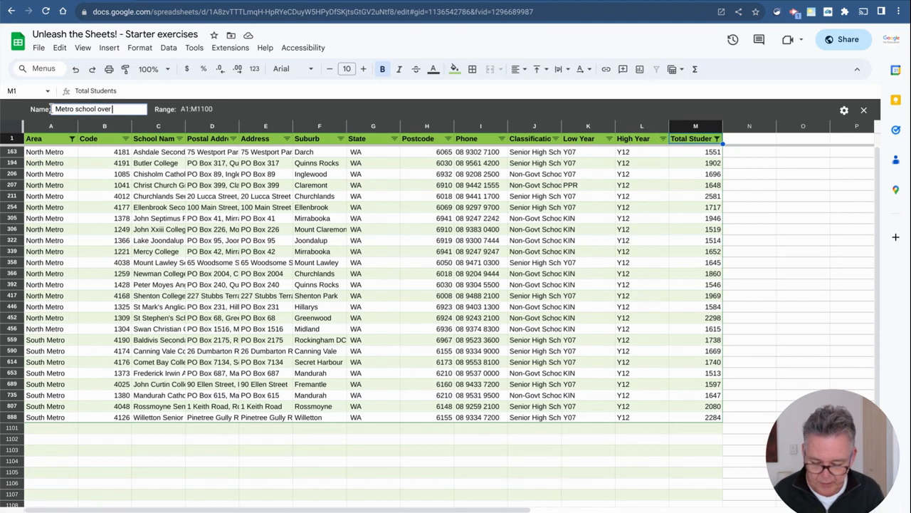
{"action": "type", "text": " 1500"}
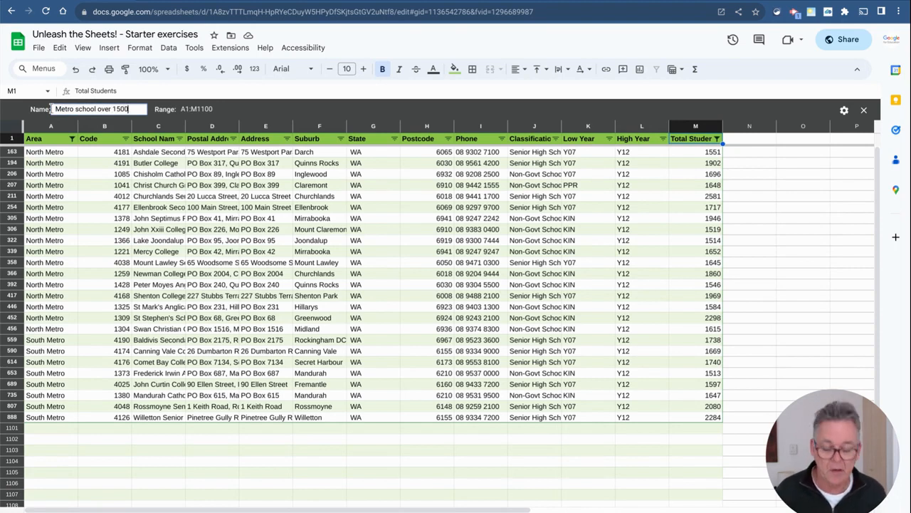
{"action": "key", "text": "Return"}
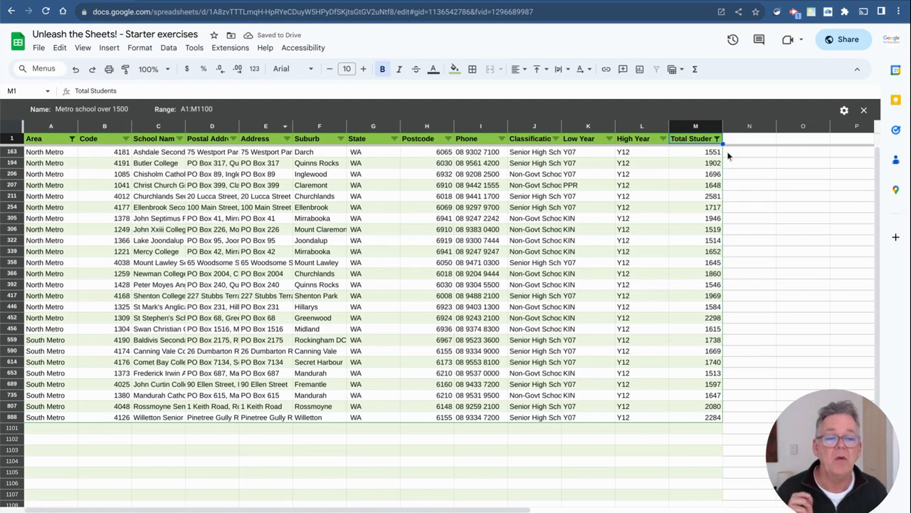
Step: Close the filter view and look over the full, unfiltered schools list
{"action": "left_click", "coordinate": [864, 113]}
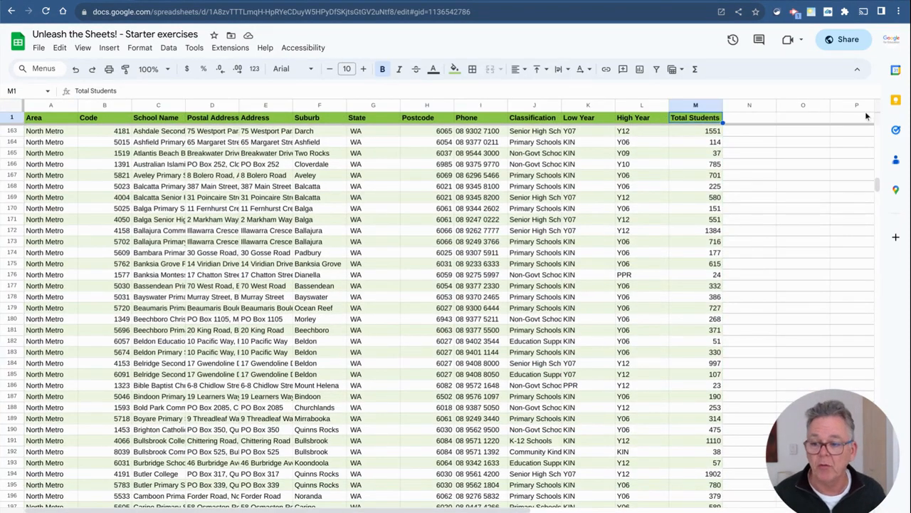
{"action": "scroll", "coordinate": [417, 247], "scroll_direction": "up", "scroll_amount": 20}
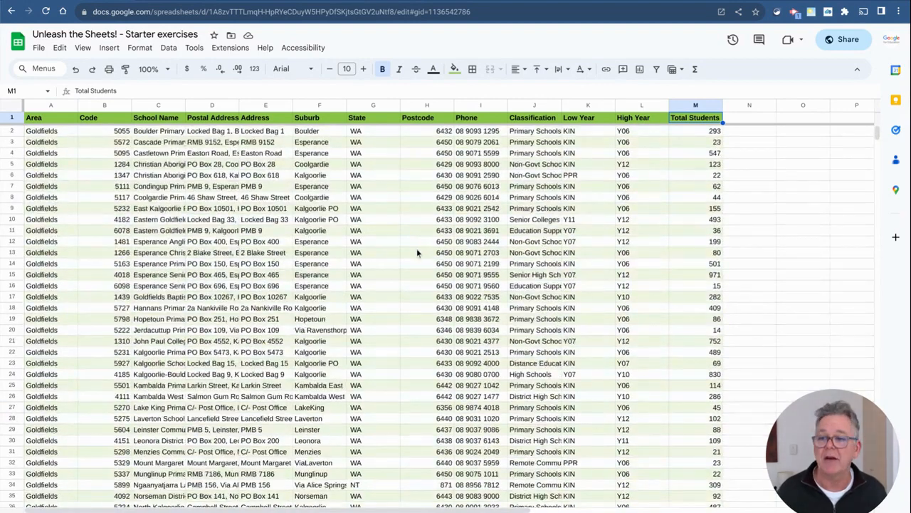
{"action": "scroll", "coordinate": [416, 248], "scroll_direction": "down", "scroll_amount": 20}
{"action": "scroll", "coordinate": [394, 258], "scroll_direction": "up", "scroll_amount": 20}
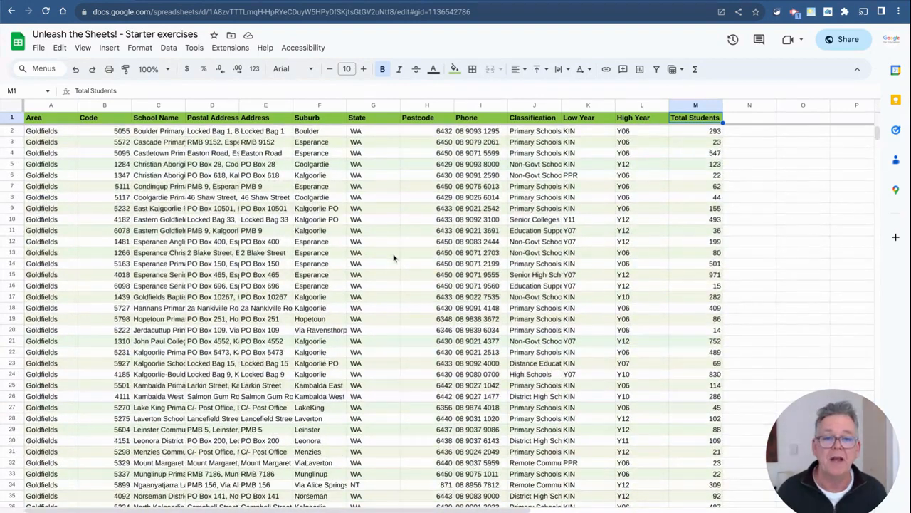
Step: Reapply the saved "Metro school over 1500" filter view to the schools sheet and close it again
{"action": "left_click", "coordinate": [680, 69]}
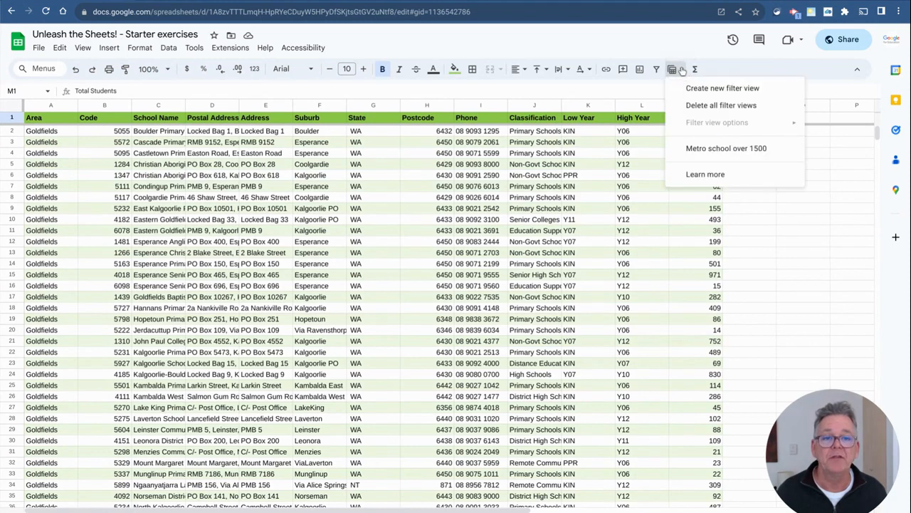
{"action": "left_click", "coordinate": [747, 149]}
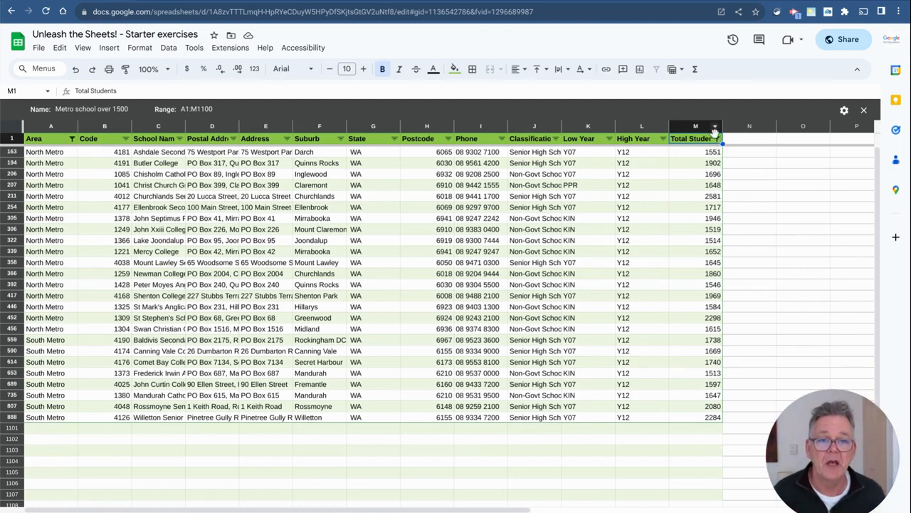
{"action": "left_click", "coordinate": [675, 69]}
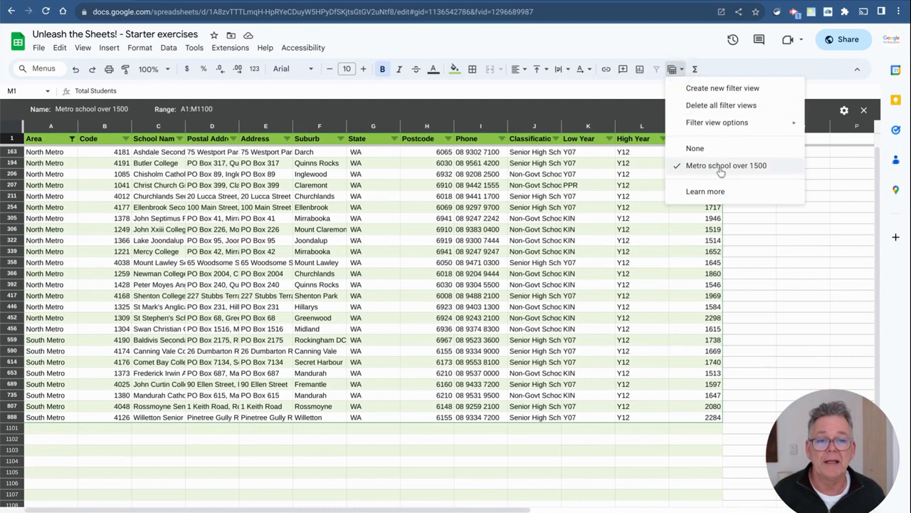
{"action": "left_click", "coordinate": [864, 111]}
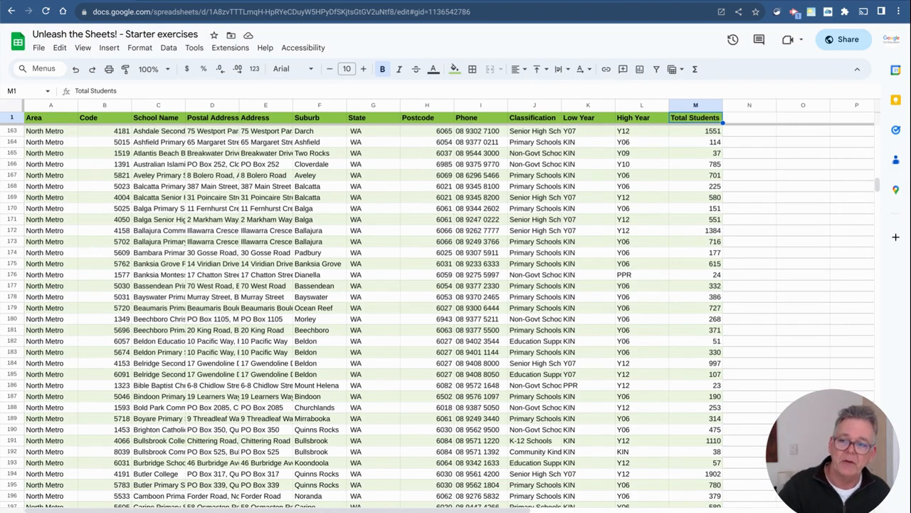
Step: Switch to the sheet with the Sport Choice and Year Group columns and freeze its header row
{"action": "left_click", "coordinate": [397, 511]}
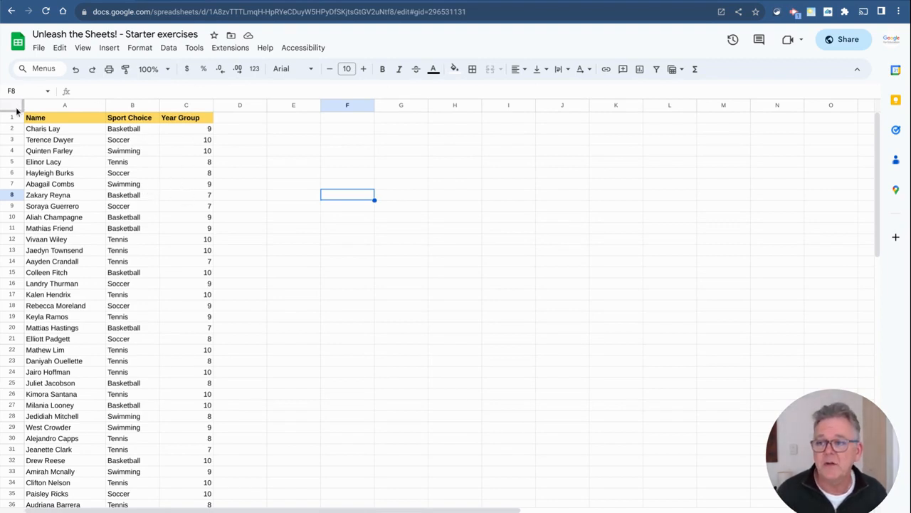
{"action": "left_click_drag", "start_coordinate": [19, 112], "coordinate": [18, 127]}
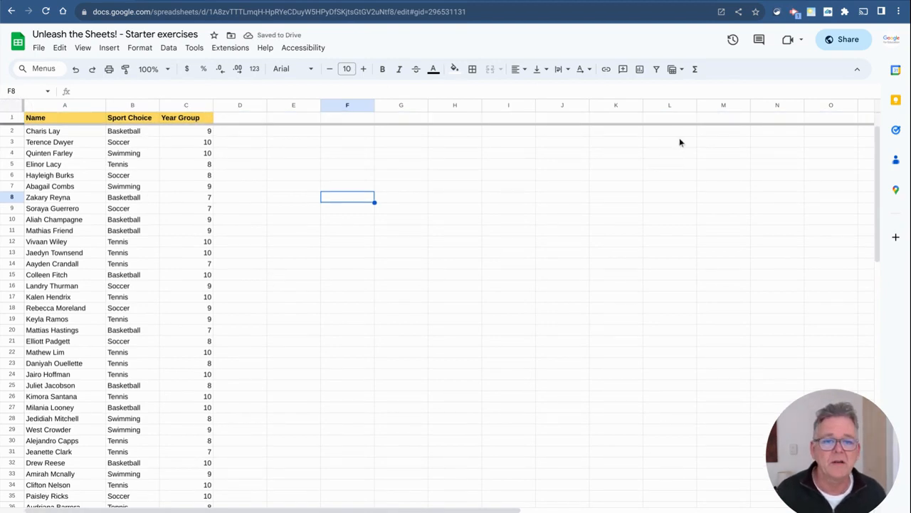
Step: Try to create a filter view for the sport choice list while an empty cell outside the data is selected
{"action": "left_click", "coordinate": [682, 71]}
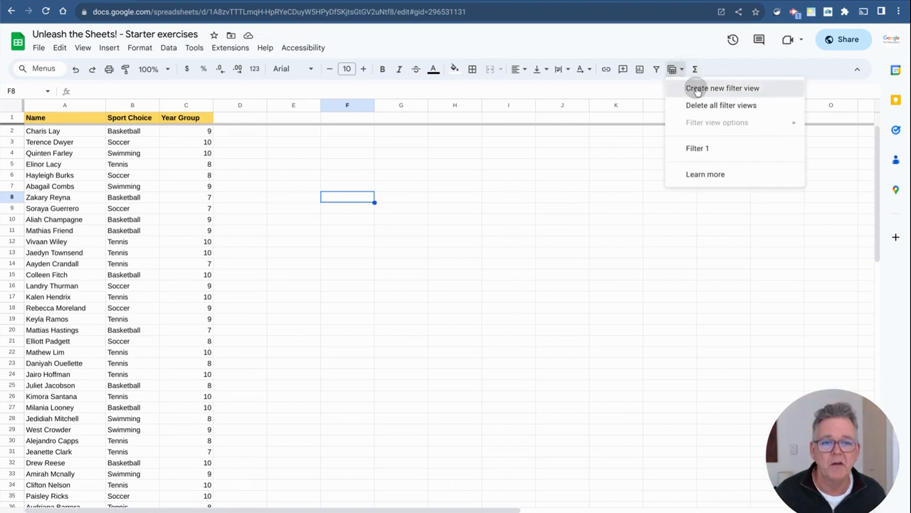
{"action": "left_click", "coordinate": [698, 90]}
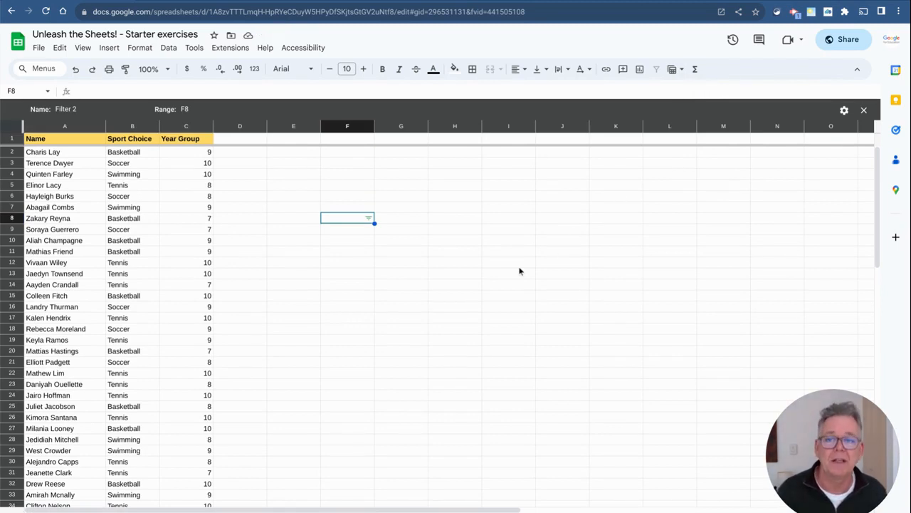
{"action": "left_click", "coordinate": [152, 128]}
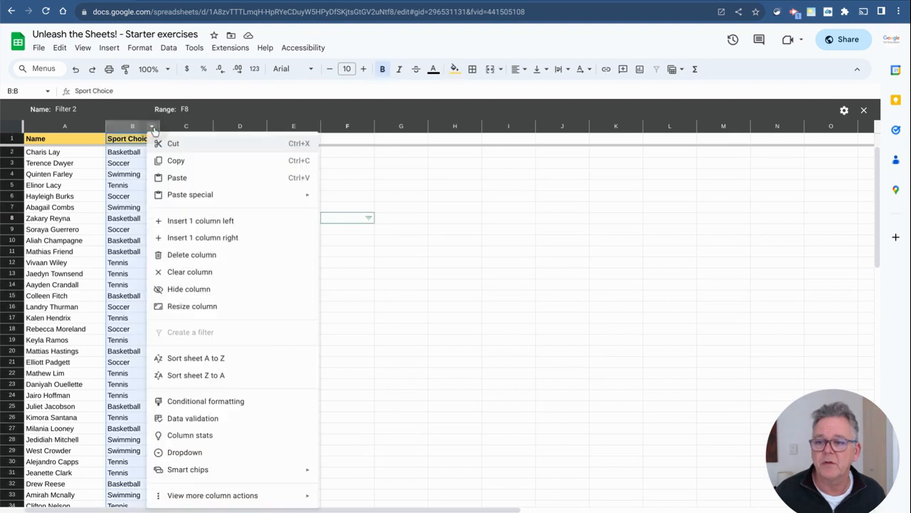
{"action": "left_click", "coordinate": [635, 242]}
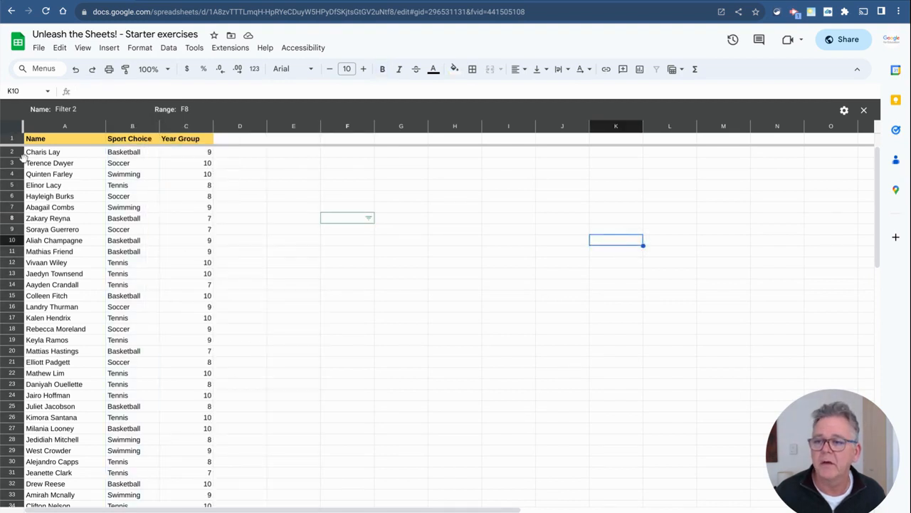
{"action": "left_click", "coordinate": [673, 70]}
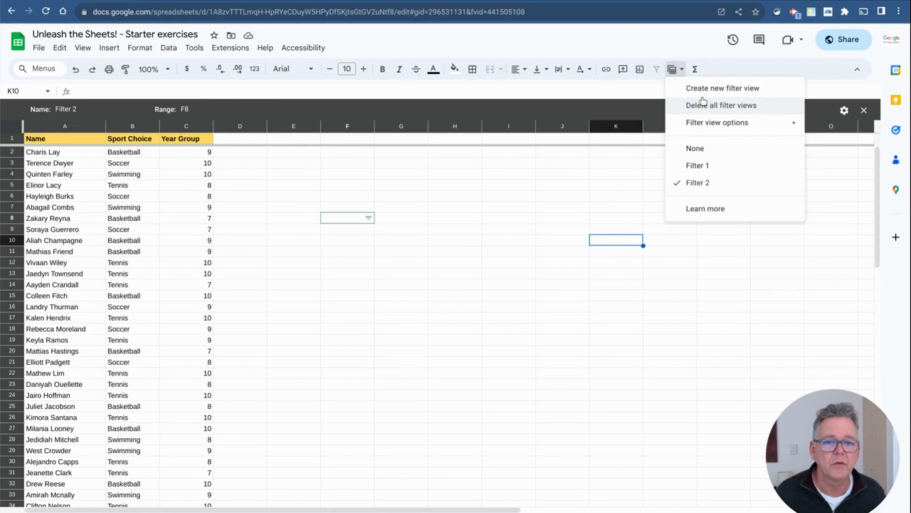
{"action": "left_click", "coordinate": [704, 90]}
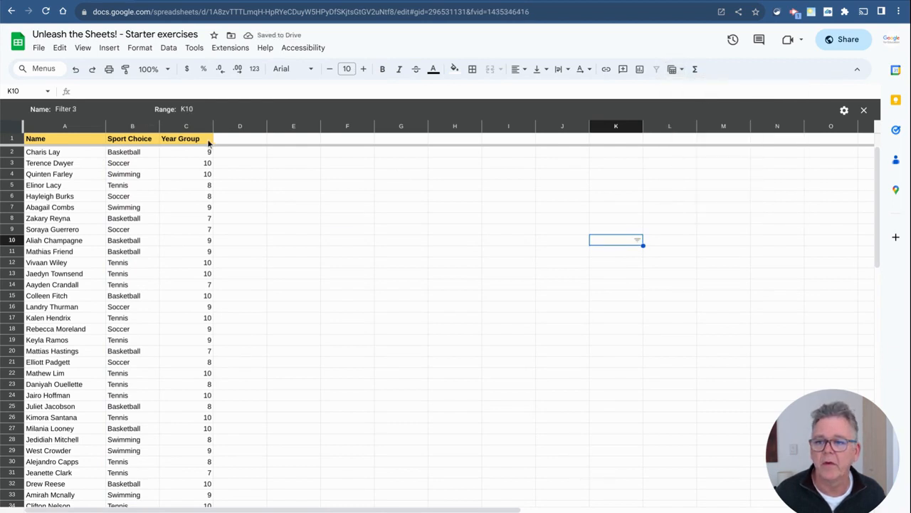
{"action": "left_click", "coordinate": [70, 142]}
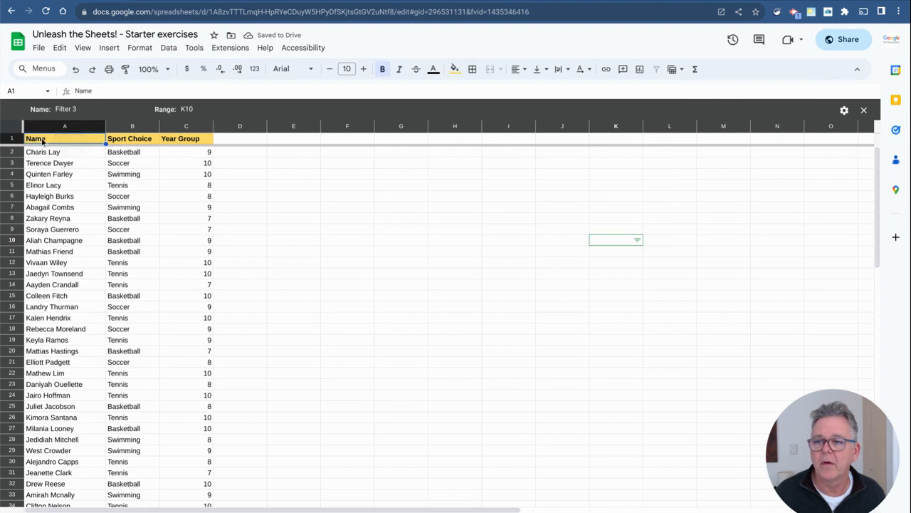
{"action": "left_click", "coordinate": [13, 139]}
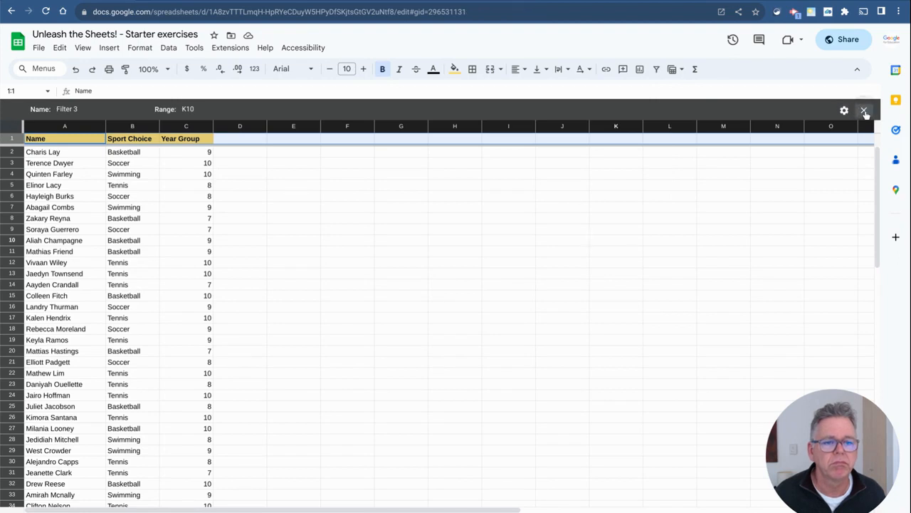
{"action": "left_click", "coordinate": [863, 112]}
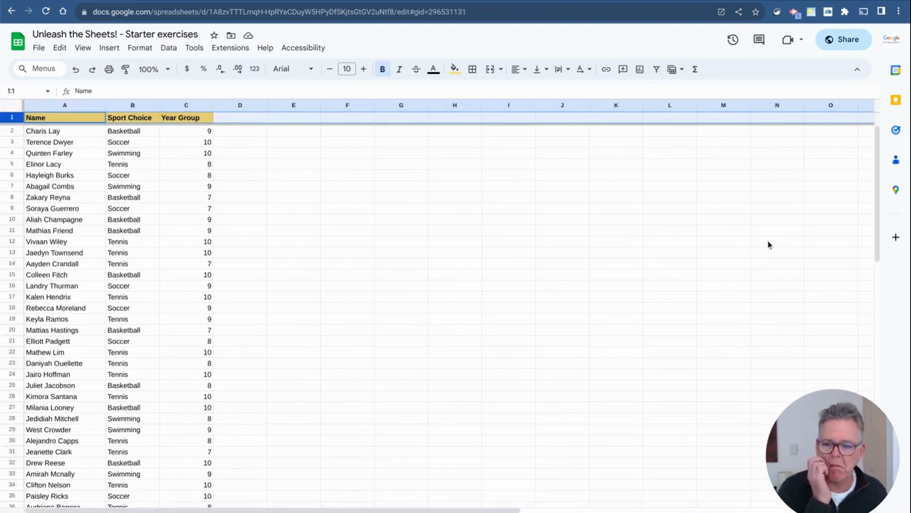
Step: Create a new filter view on the sport choice sheet based on the entire header row
{"action": "left_click", "coordinate": [436, 328]}
{"action": "left_click", "coordinate": [10, 119]}
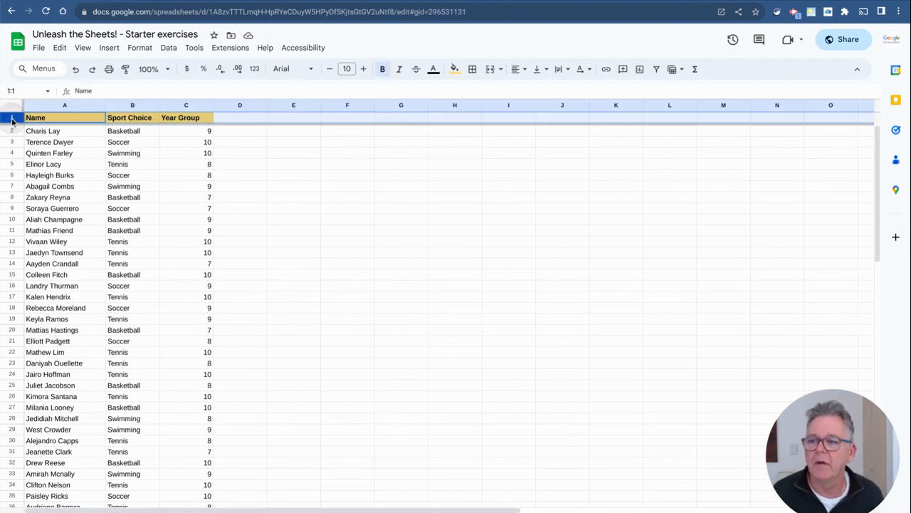
{"action": "left_click", "coordinate": [676, 69]}
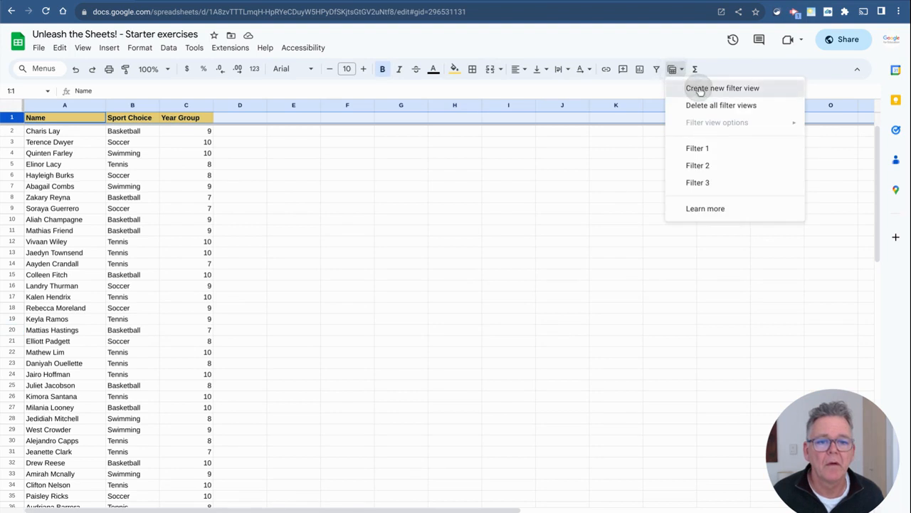
{"action": "left_click", "coordinate": [698, 89]}
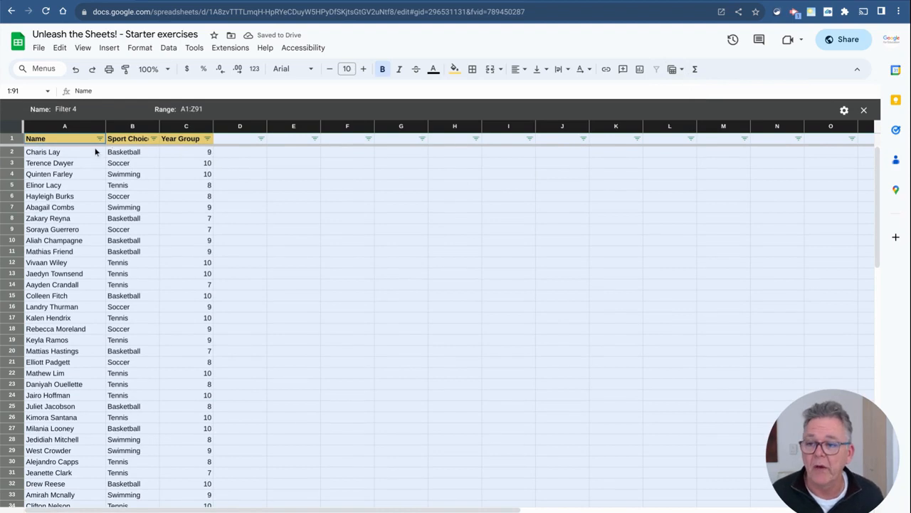
Step: Filter the Sport Choice column in the filter view to show only Basketball
{"action": "left_click", "coordinate": [152, 140]}
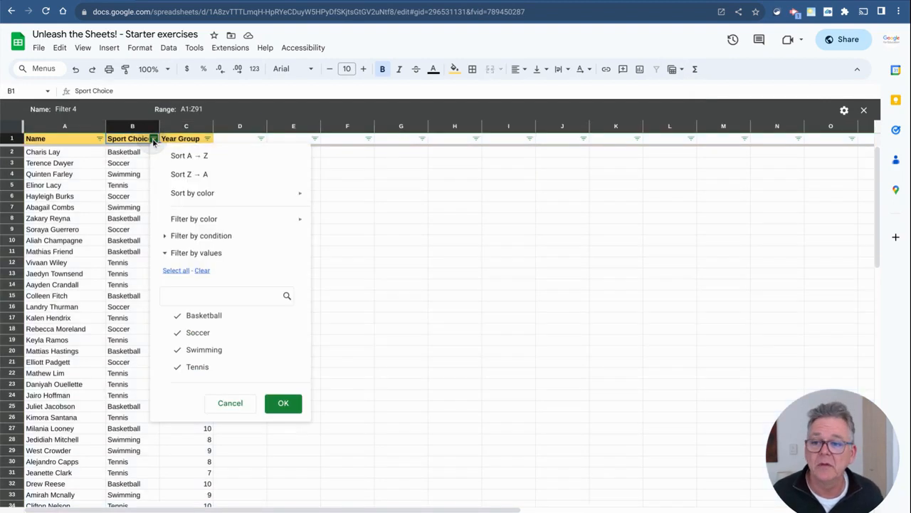
{"action": "left_click", "coordinate": [211, 333]}
{"action": "left_click", "coordinate": [212, 350]}
{"action": "left_click", "coordinate": [213, 366]}
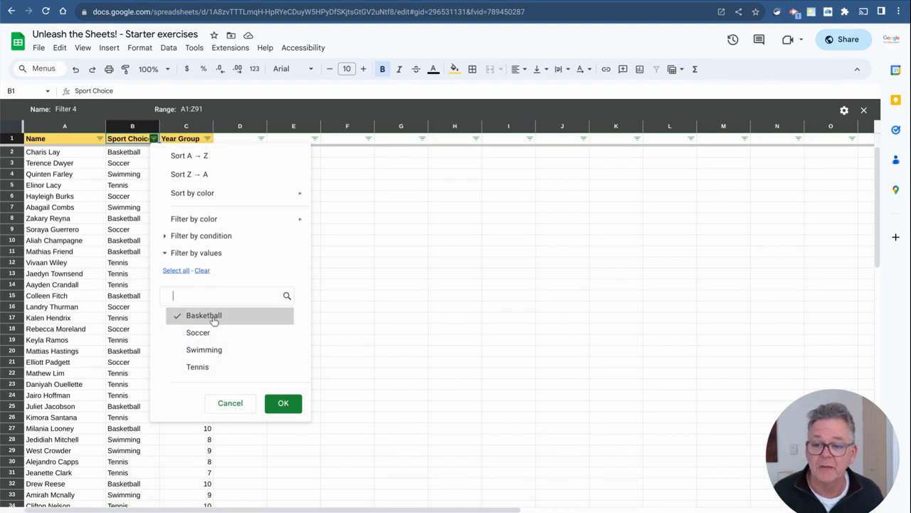
{"action": "left_click", "coordinate": [283, 404]}
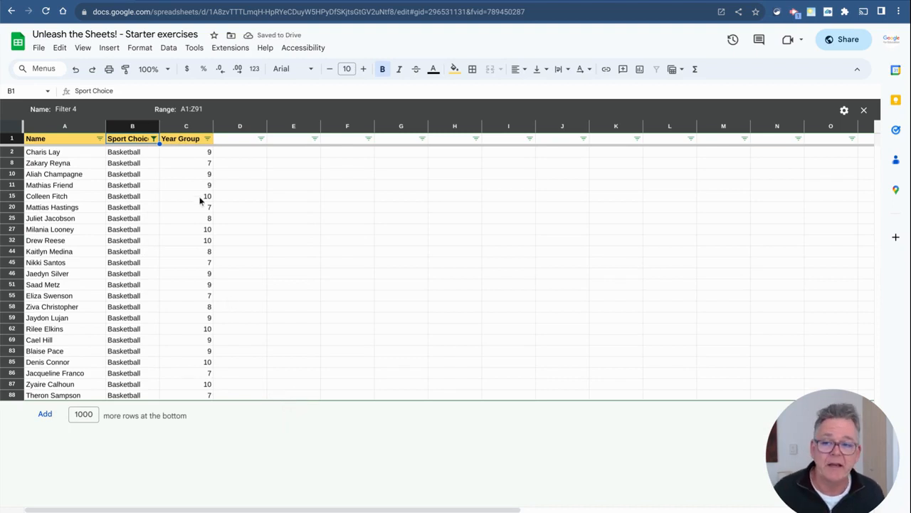
Step: Filter the Year Group column in the filter view to show only year 7
{"action": "left_click", "coordinate": [208, 139]}
{"action": "left_click", "coordinate": [106, 333]}
{"action": "left_click", "coordinate": [103, 349]}
{"action": "left_click", "coordinate": [106, 368]}
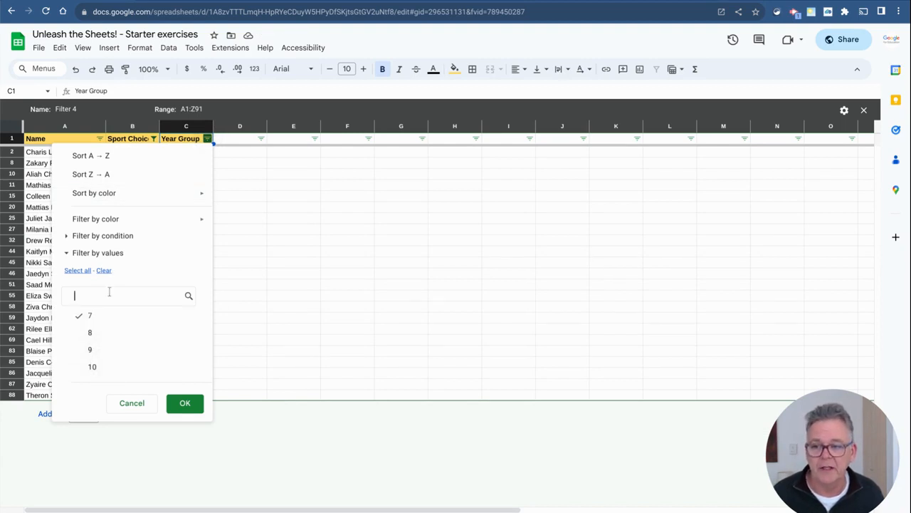
{"action": "left_click", "coordinate": [187, 404]}
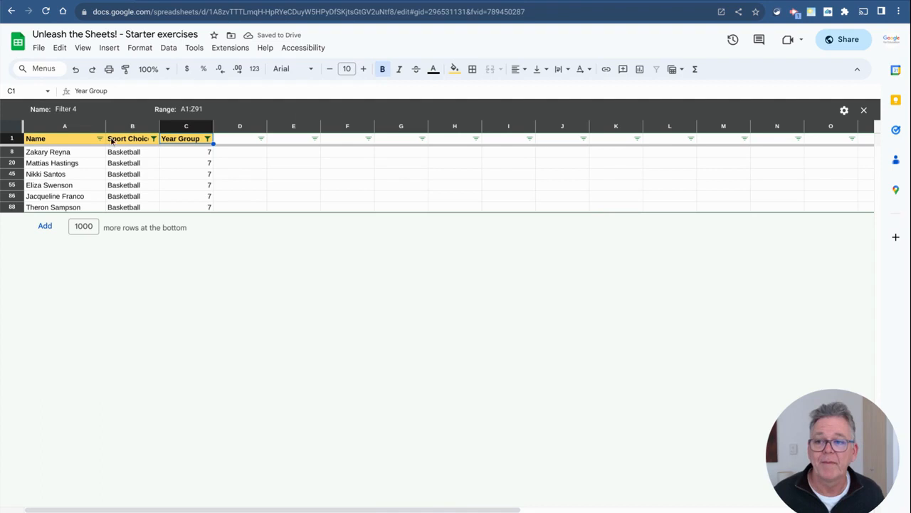
Step: Rename the filter view as "Y7 Basketball"
{"action": "left_click", "coordinate": [94, 110]}
{"action": "triple_click", "coordinate": [96, 110]}
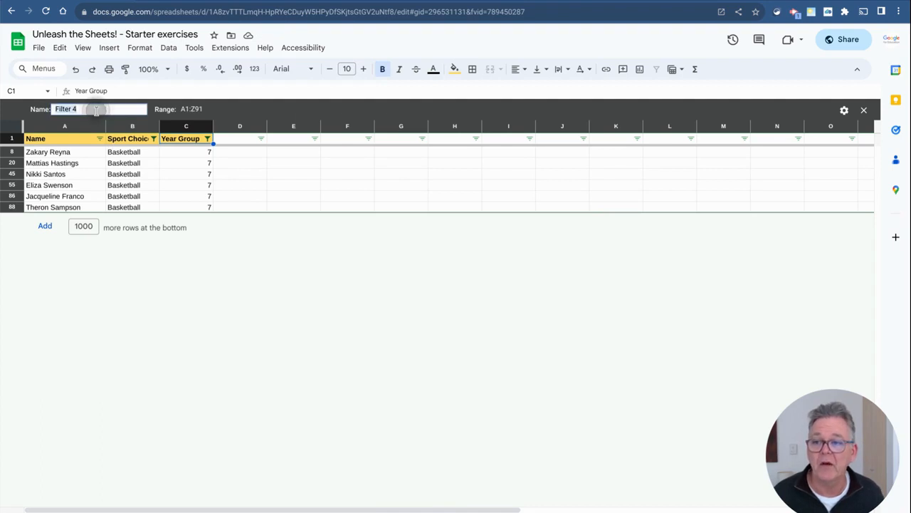
{"action": "type", "text": "Y7 Ba"}
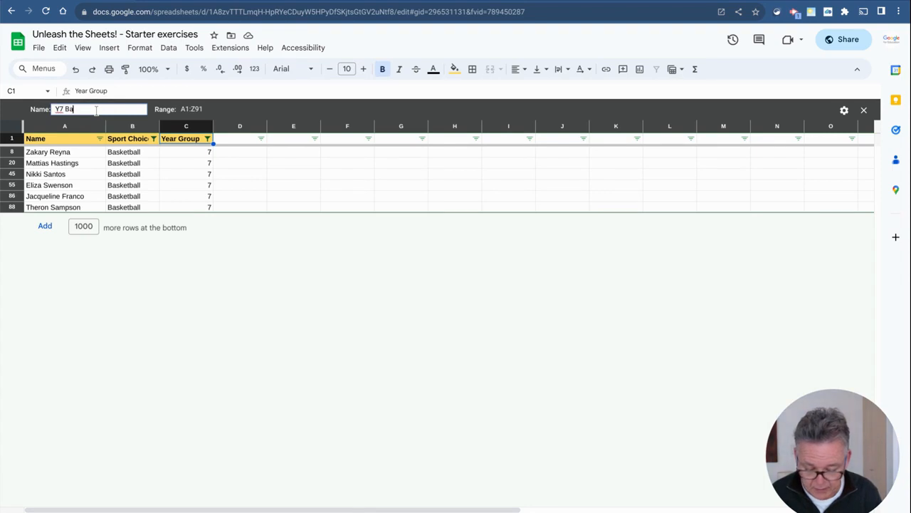
{"action": "type", "text": "sketball"}
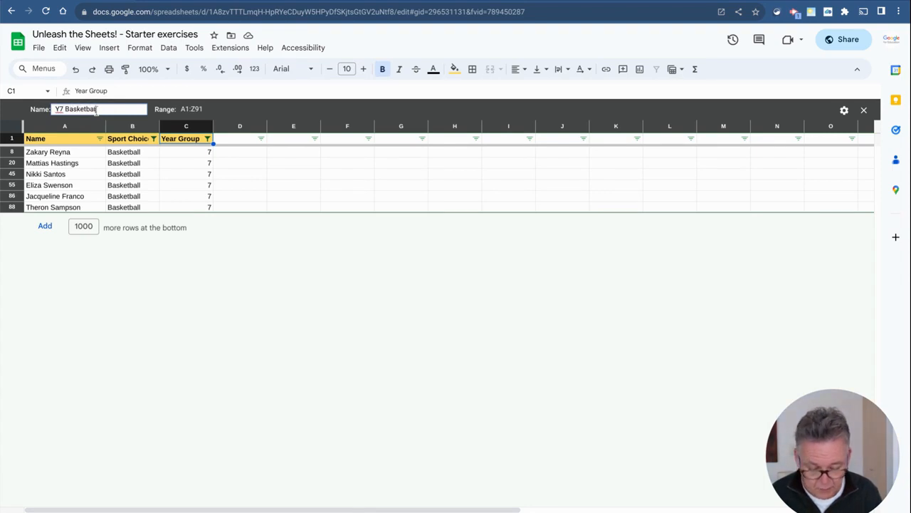
{"action": "key", "text": "Return"}
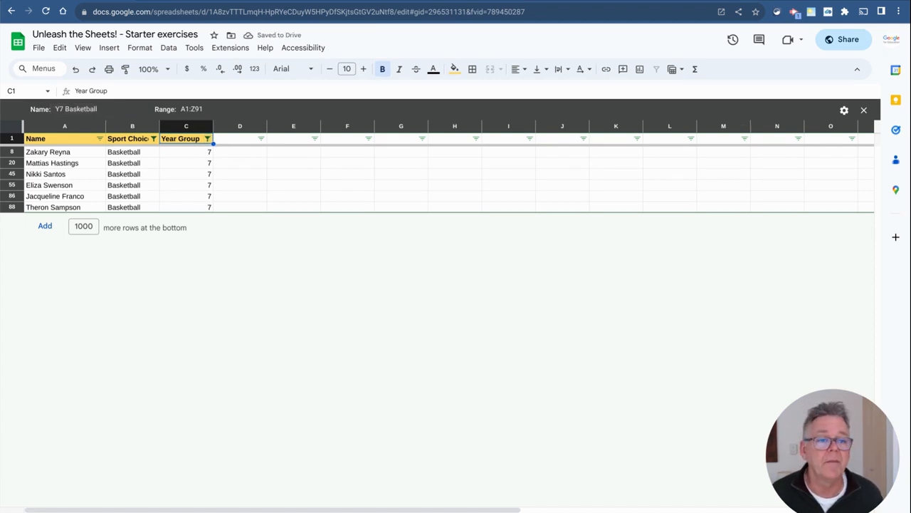
Step: Exit the current filter view, reopen the saved Y7 Basketball view to check it, and close it again
{"action": "left_click", "coordinate": [865, 112]}
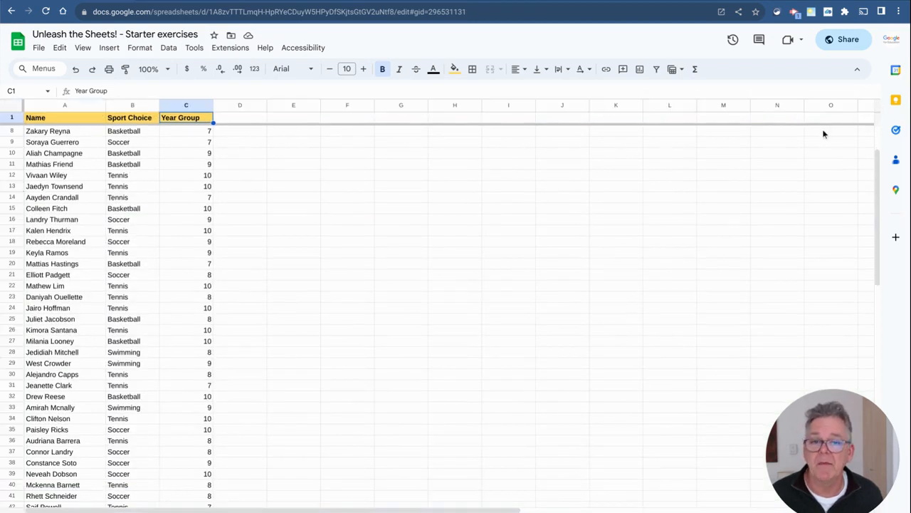
{"action": "left_click", "coordinate": [685, 72]}
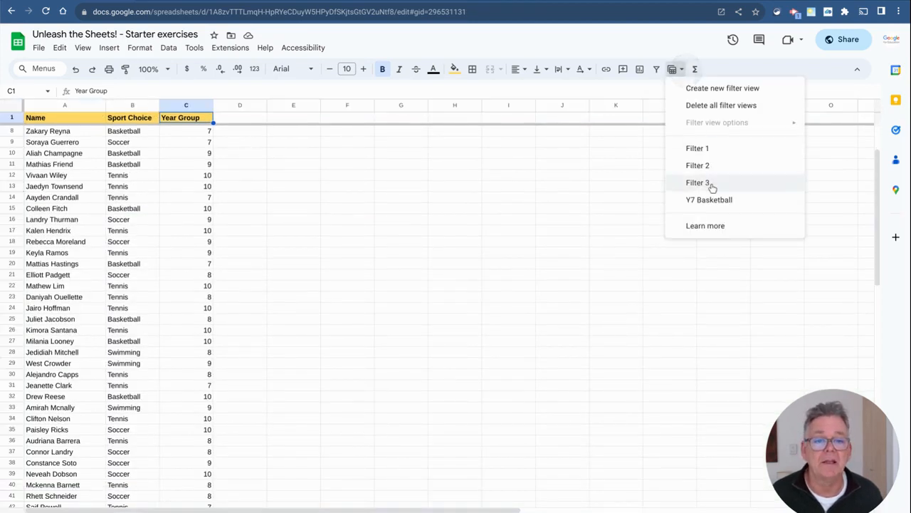
{"action": "left_click", "coordinate": [717, 205]}
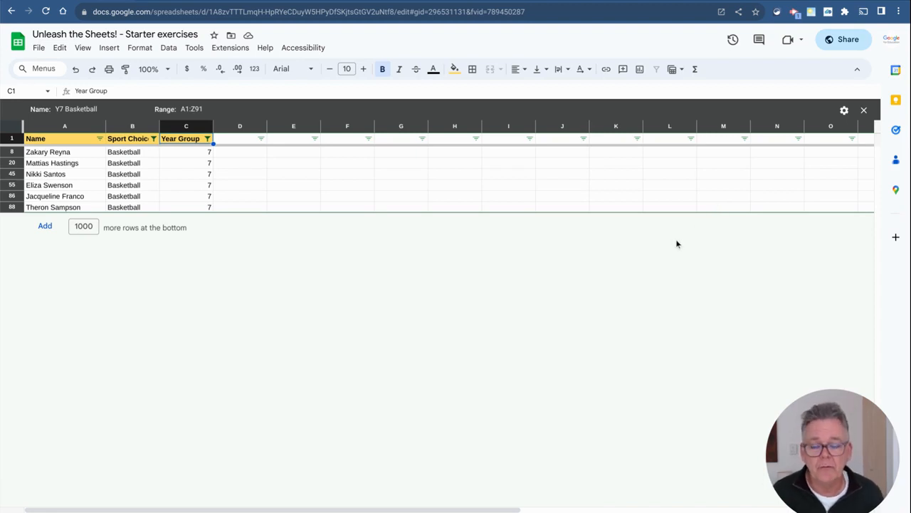
{"action": "left_click", "coordinate": [864, 110]}
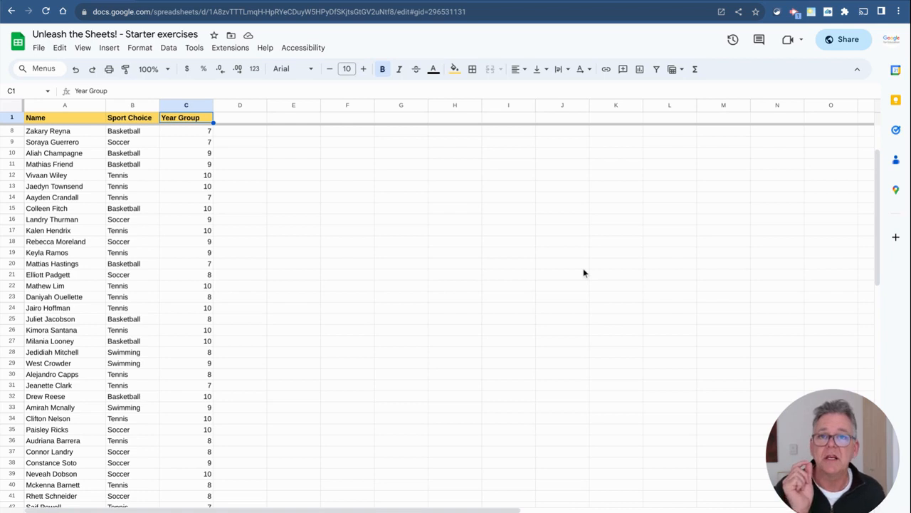
{"action": "left_click", "coordinate": [501, 255]}
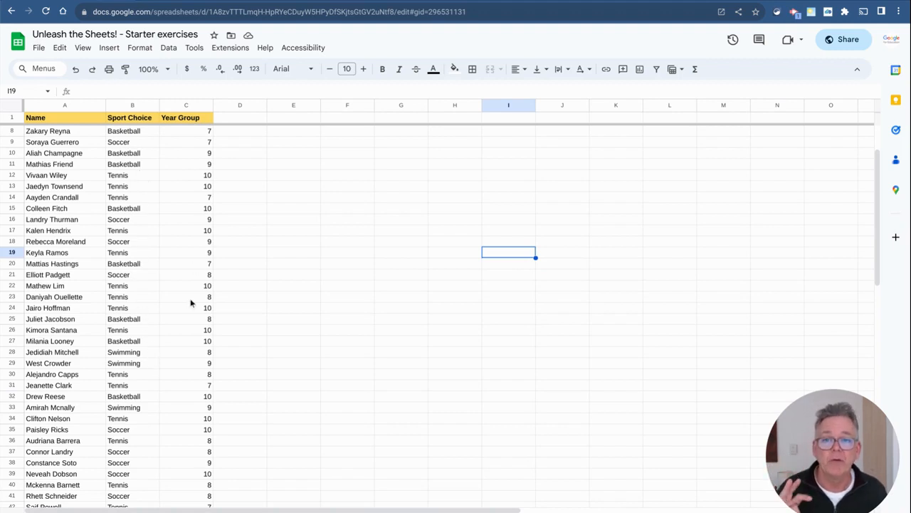
{"action": "left_click", "coordinate": [294, 296]}
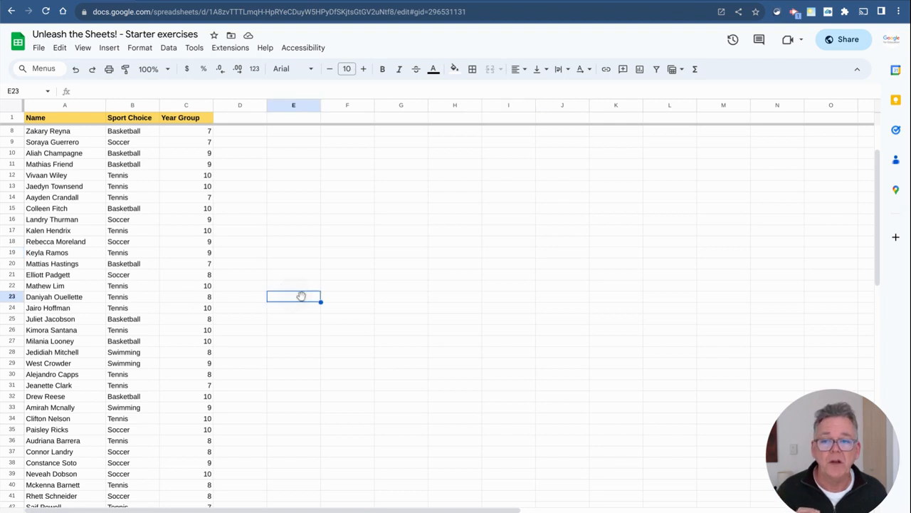
{"action": "left_click_drag", "start_coordinate": [75, 107], "coordinate": [186, 108]}
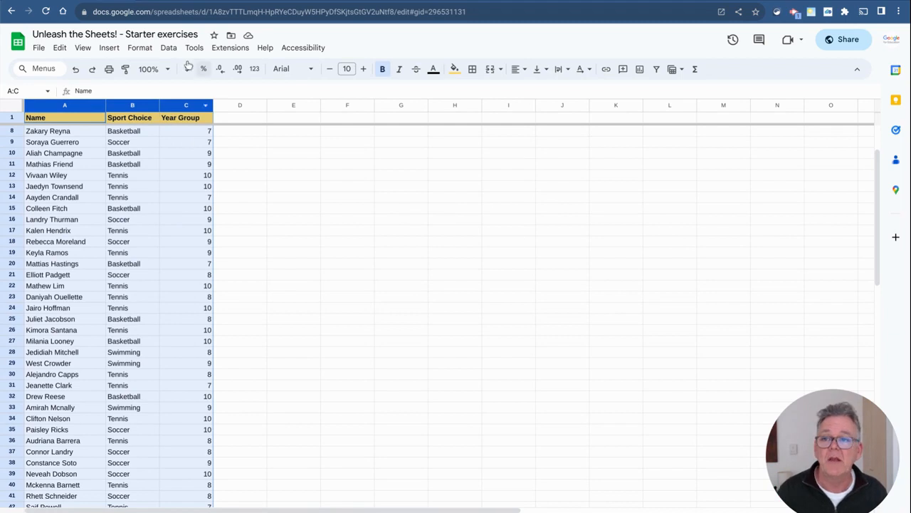
{"action": "left_click", "coordinate": [107, 48]}
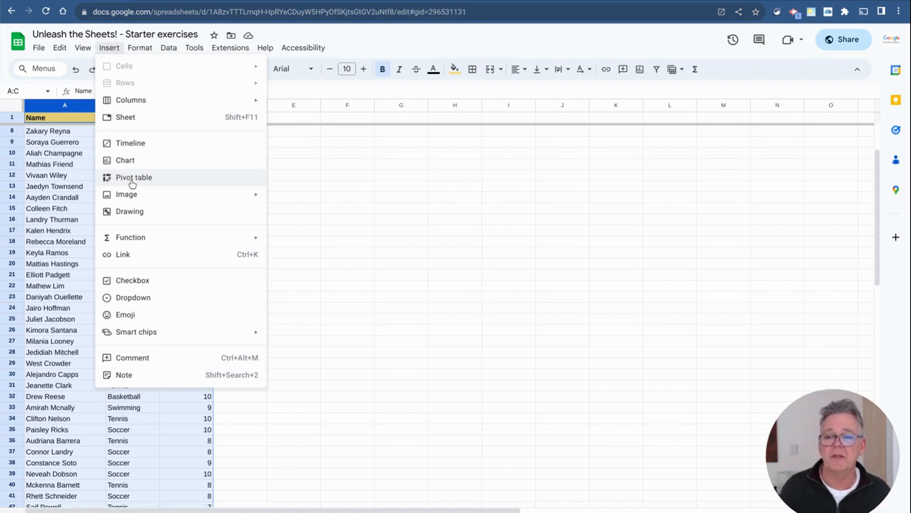
{"action": "left_click", "coordinate": [343, 240]}
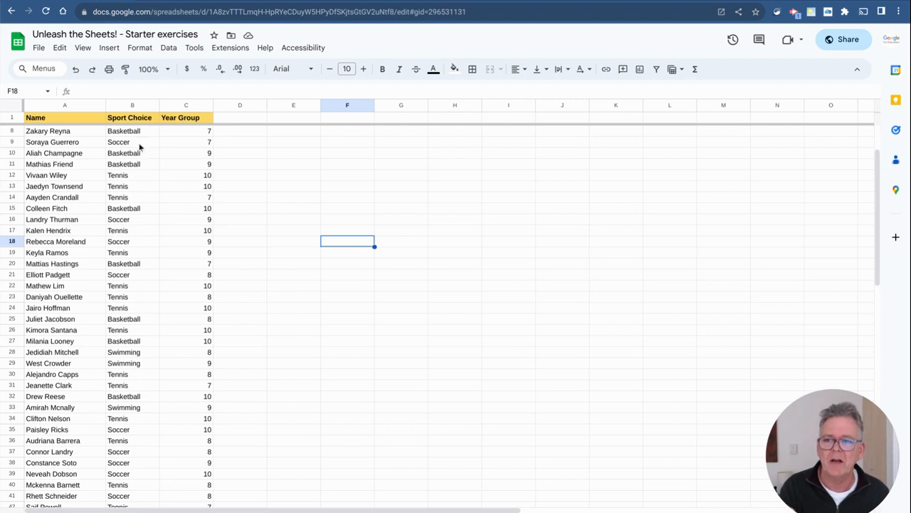
Step: Sort the sheet A to Z by the Sport Choice column, review the grouped rows and undo the sort
{"action": "left_click", "coordinate": [152, 107]}
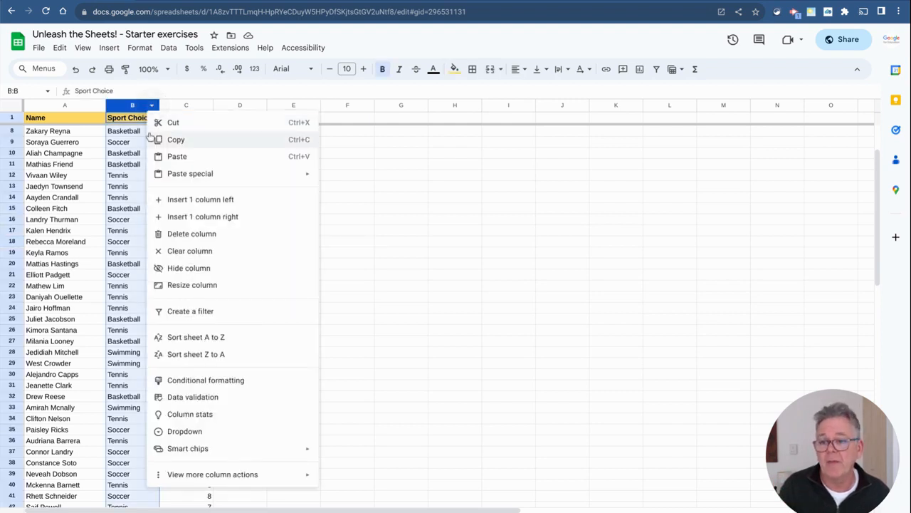
{"action": "left_click", "coordinate": [186, 339]}
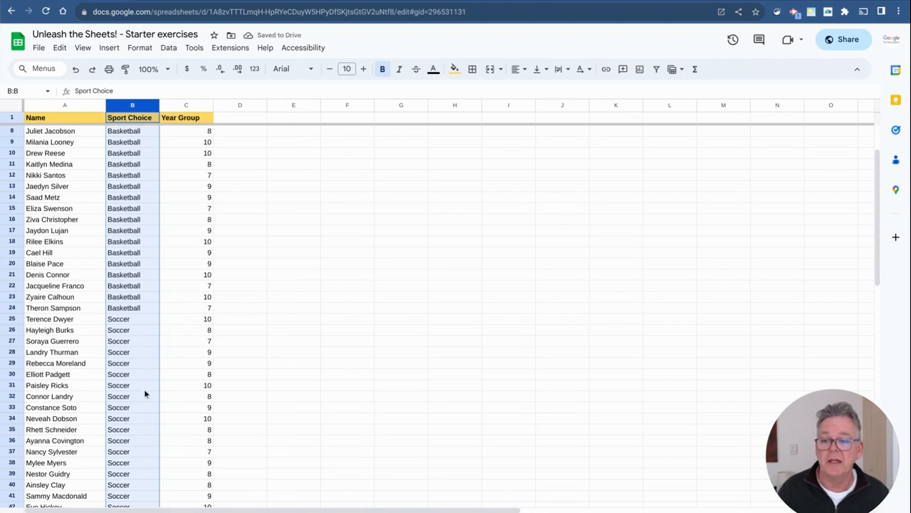
{"action": "scroll", "coordinate": [145, 392], "scroll_direction": "down", "scroll_amount": 5}
{"action": "scroll", "coordinate": [144, 389], "scroll_direction": "up", "scroll_amount": 6}
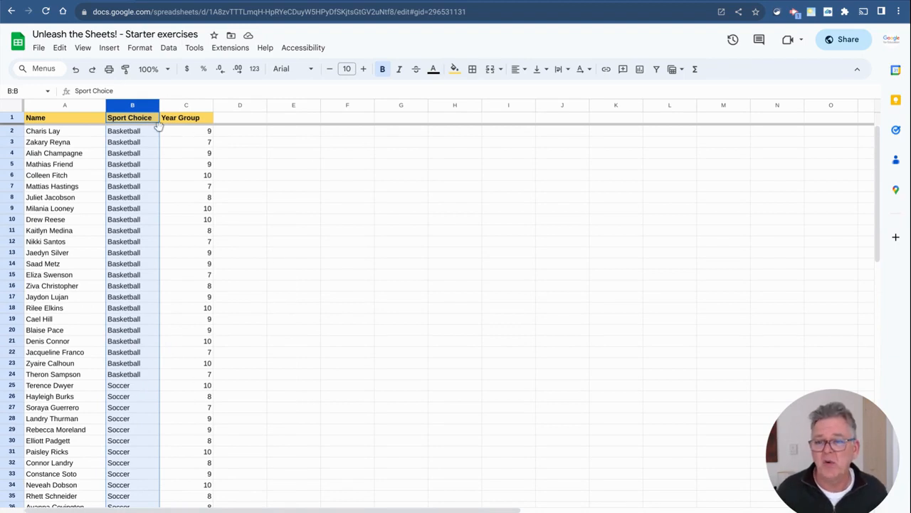
{"action": "key", "text": "ctrl+z"}
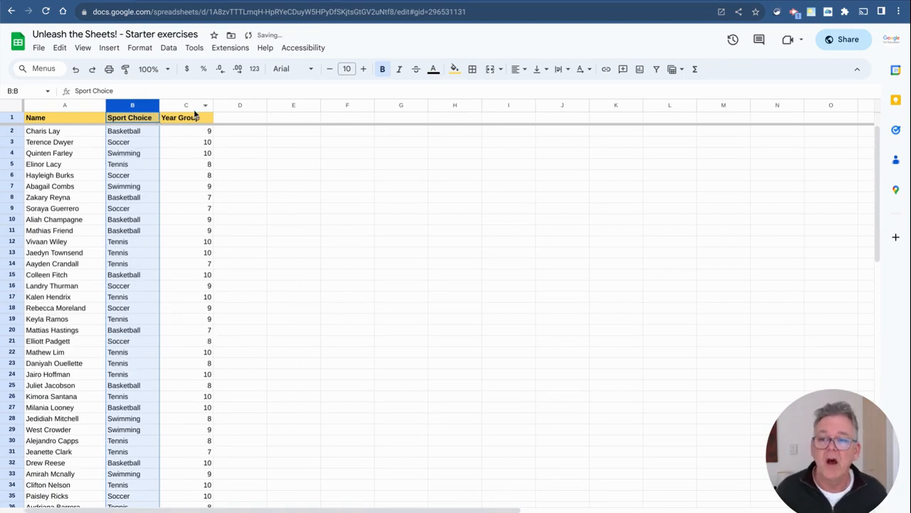
Step: Sort the sheet A to Z by the Year Group column, review the order and undo the sort
{"action": "left_click", "coordinate": [205, 105]}
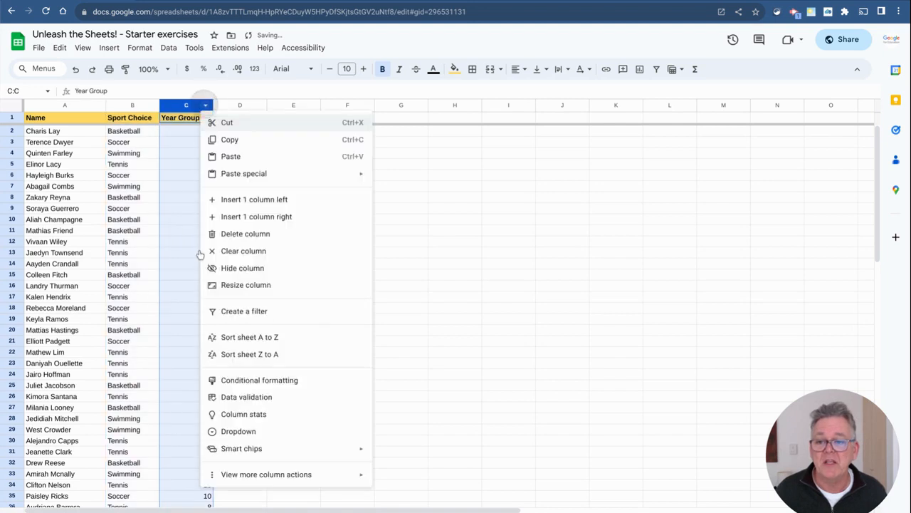
{"action": "left_click", "coordinate": [239, 337]}
{"action": "left_click", "coordinate": [423, 318]}
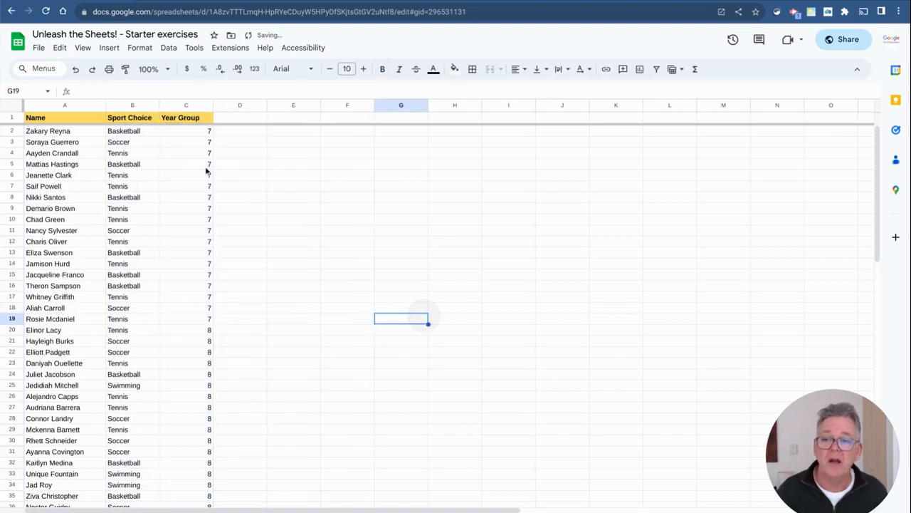
{"action": "scroll", "coordinate": [329, 350], "scroll_direction": "down", "scroll_amount": 2}
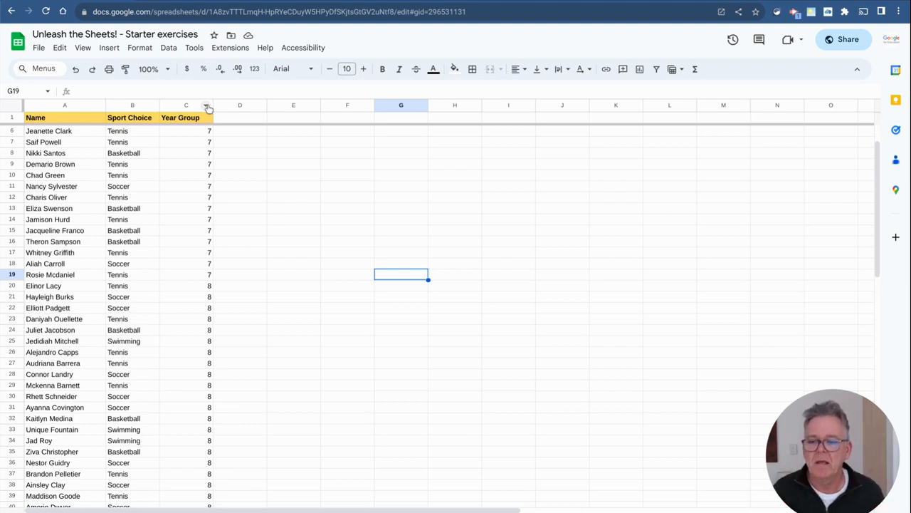
{"action": "left_click", "coordinate": [72, 105]}
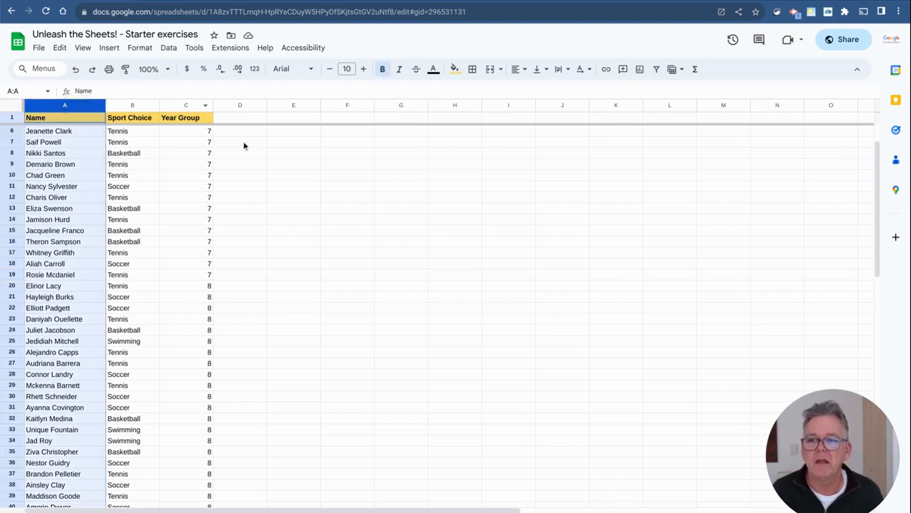
{"action": "key", "text": "ctrl+z"}
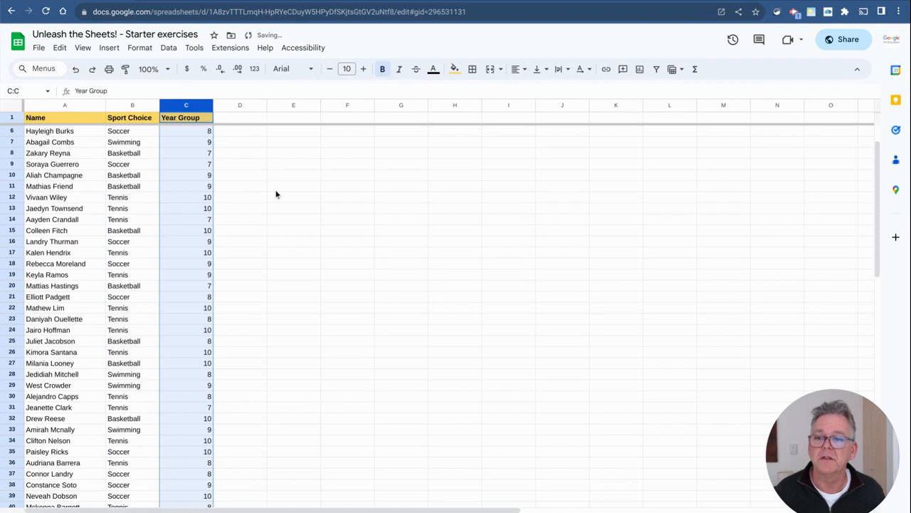
Step: Create a pivot table on a new sheet from columns A to C of the Sport Choices sheet
{"action": "left_click_drag", "start_coordinate": [79, 107], "coordinate": [179, 106]}
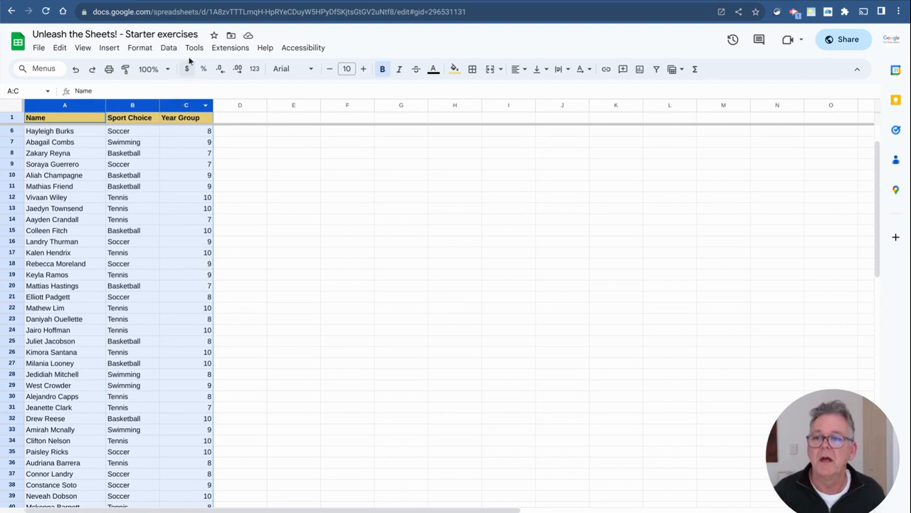
{"action": "left_click", "coordinate": [110, 49]}
{"action": "left_click", "coordinate": [136, 178]}
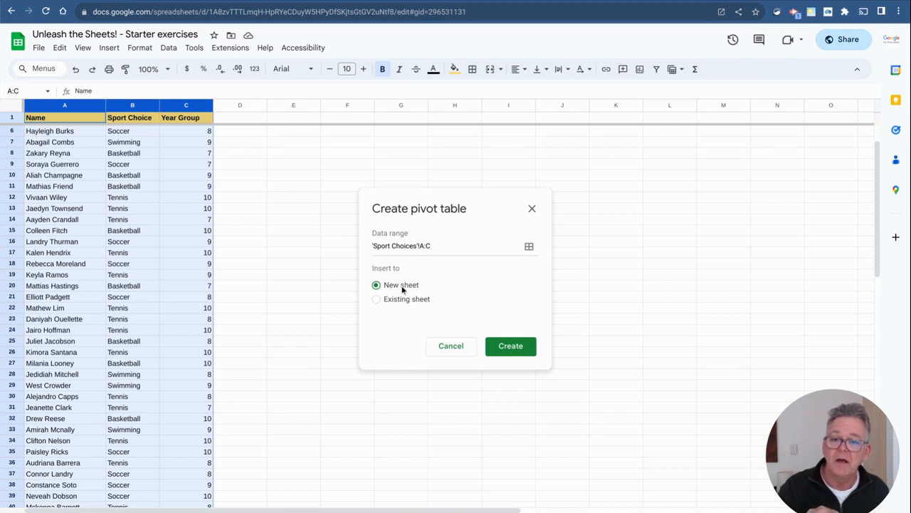
{"action": "left_click", "coordinate": [517, 347]}
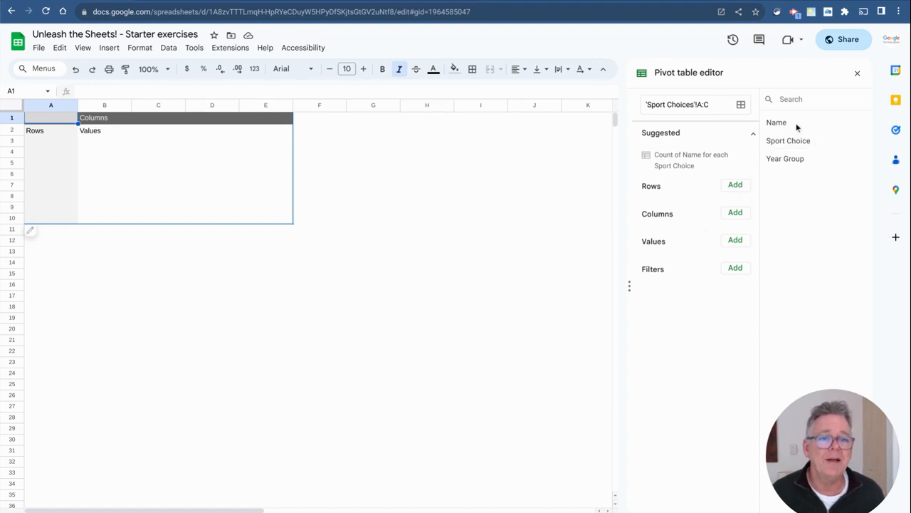
Step: Try Name as the pivot table's row field, and Sport Choice as its row and column field, removing each field again
{"action": "left_click_drag", "start_coordinate": [777, 122], "coordinate": [641, 207]}
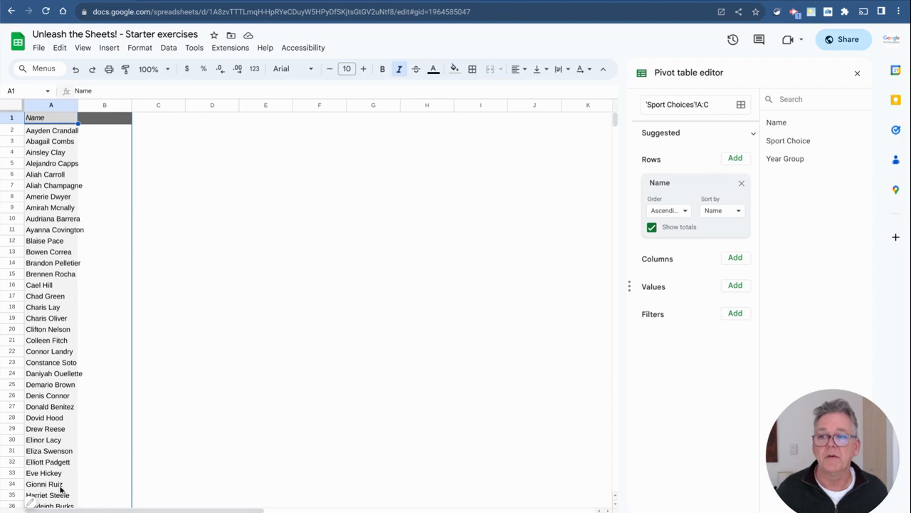
{"action": "left_click", "coordinate": [741, 184]}
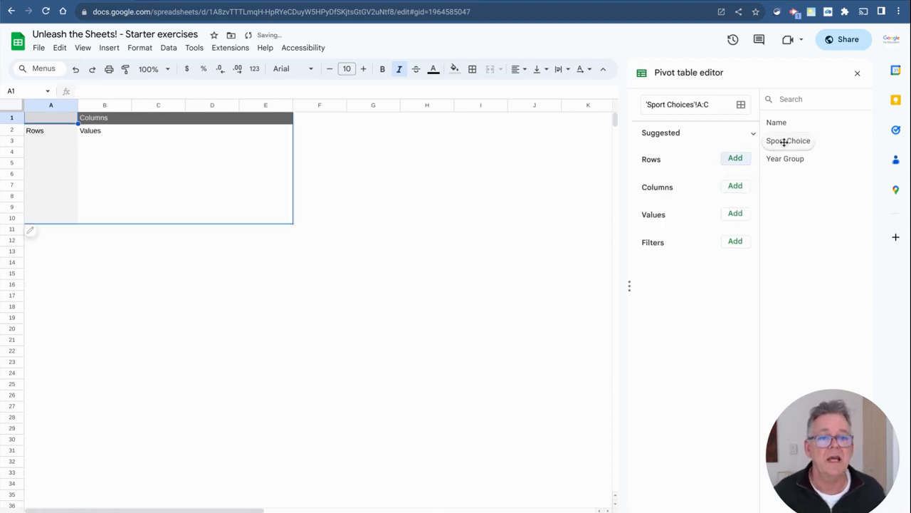
{"action": "left_click_drag", "start_coordinate": [785, 141], "coordinate": [660, 185]}
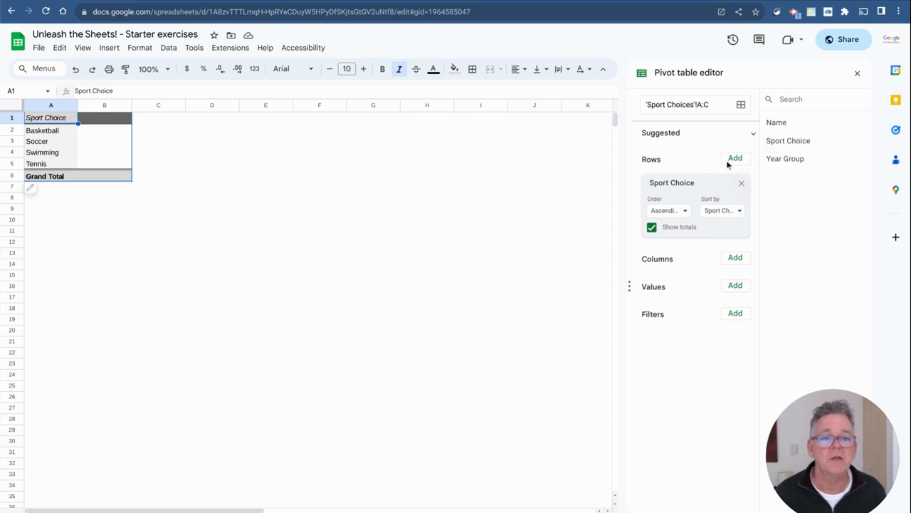
{"action": "left_click_drag", "start_coordinate": [697, 187], "coordinate": [692, 217]}
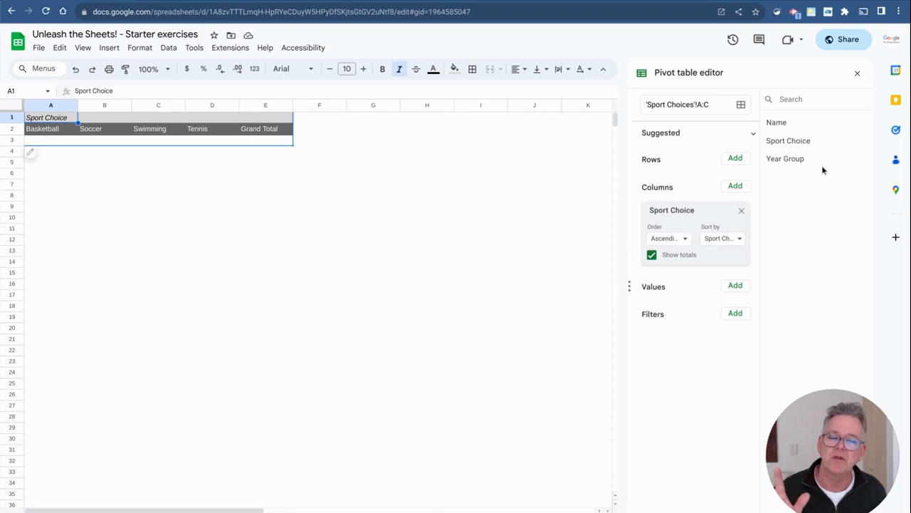
{"action": "left_click", "coordinate": [741, 212]}
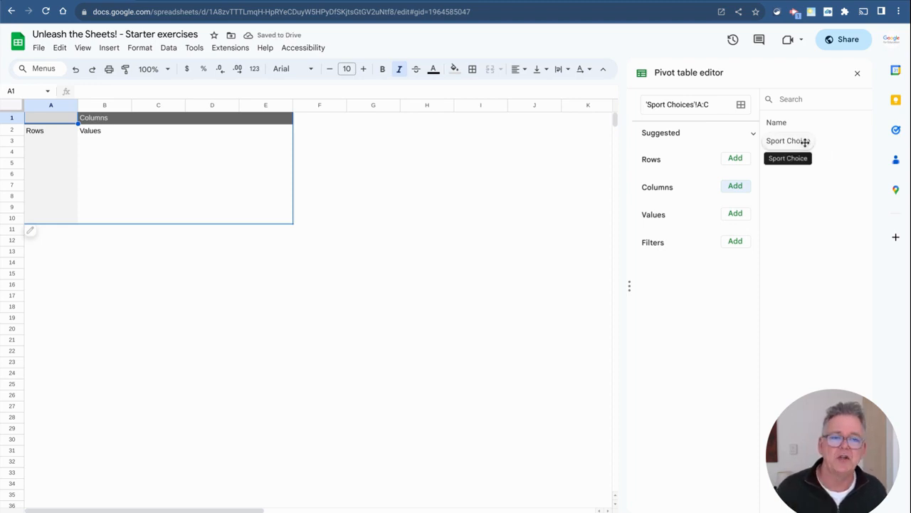
Step: Add Sport Choice as the pivot table's row field with Name nested beneath it, and review the grouped list
{"action": "left_click_drag", "start_coordinate": [805, 141], "coordinate": [671, 184]}
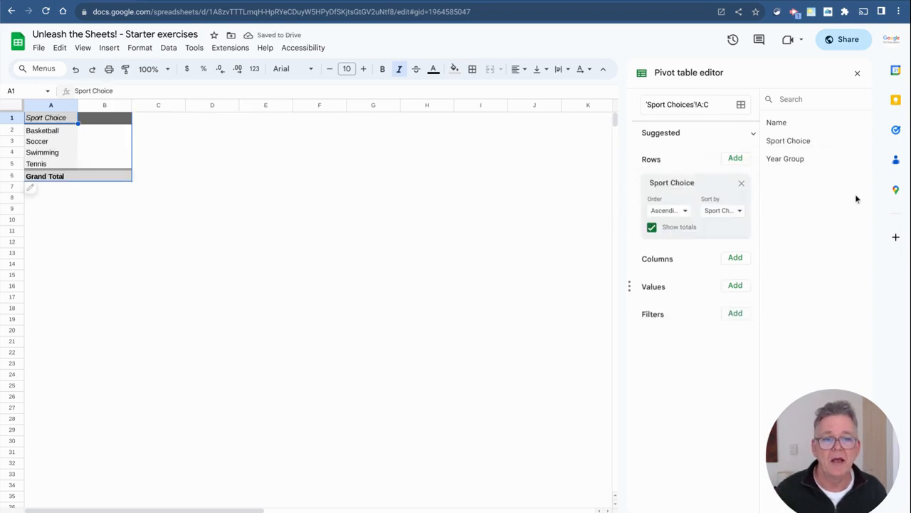
{"action": "left_click_drag", "start_coordinate": [788, 123], "coordinate": [670, 253]}
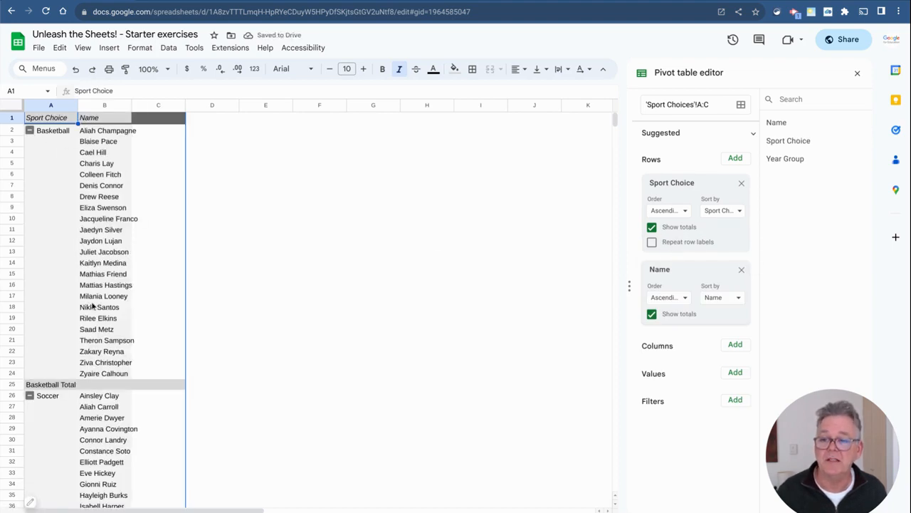
{"action": "scroll", "coordinate": [107, 396], "scroll_direction": "down", "scroll_amount": 7}
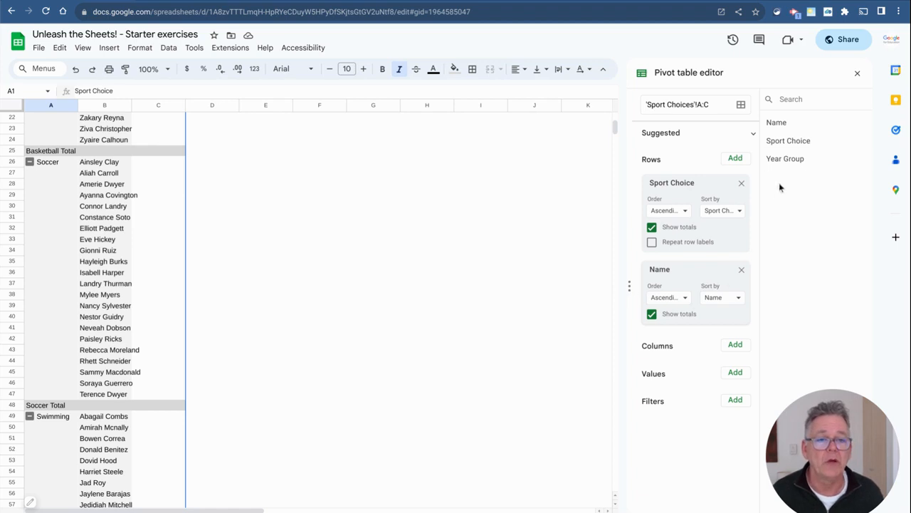
Step: Add Year Group to the pivot table rows between Sport Choice and Name, and review the resulting groups
{"action": "left_click_drag", "start_coordinate": [797, 158], "coordinate": [674, 265]}
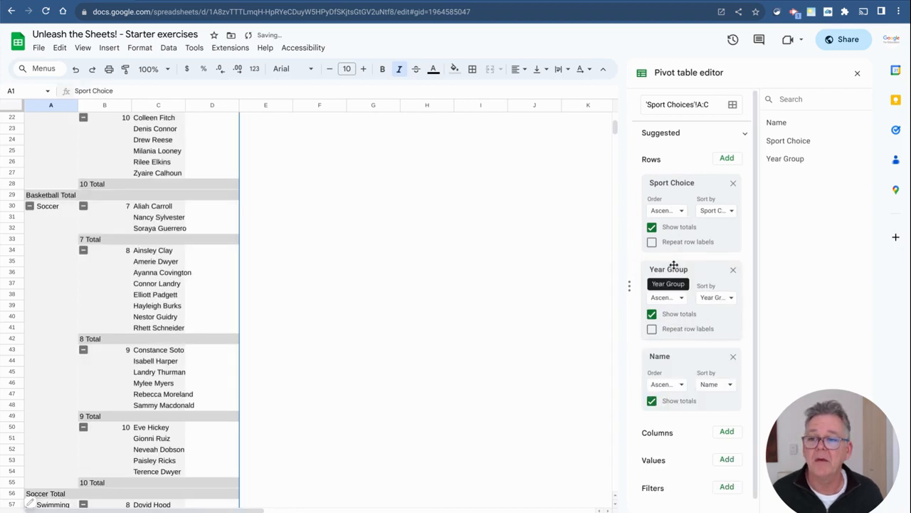
{"action": "scroll", "coordinate": [187, 251], "scroll_direction": "up", "scroll_amount": 7}
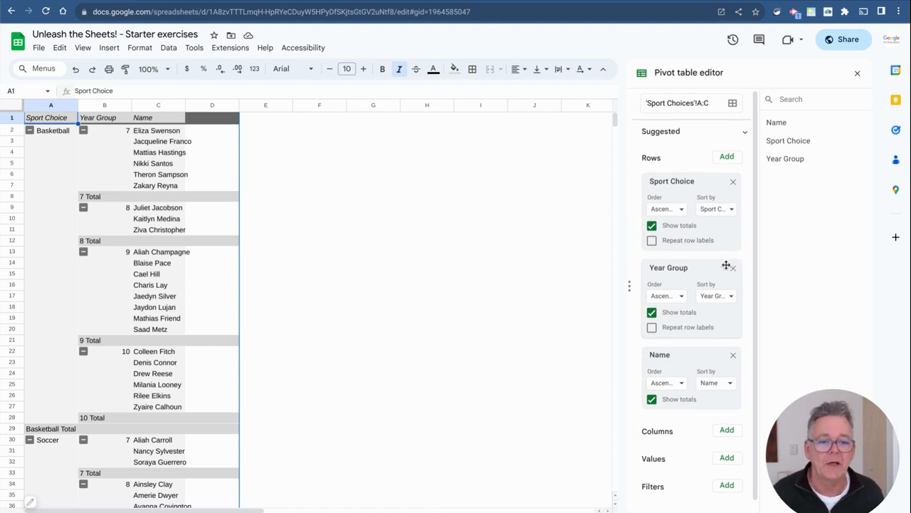
{"action": "scroll", "coordinate": [725, 264], "scroll_direction": "down", "scroll_amount": 1}
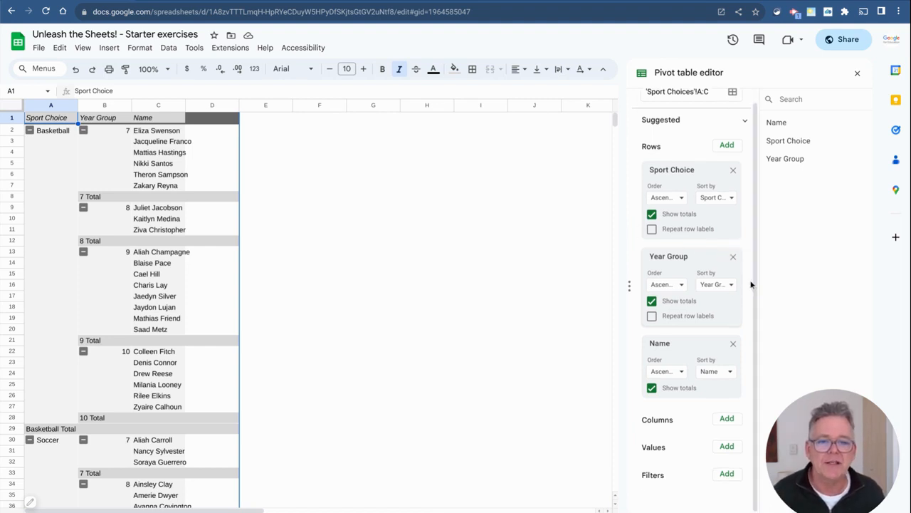
Step: Move Year Group from the pivot table's rows to its columns and remove Name from the rows
{"action": "left_click_drag", "start_coordinate": [691, 259], "coordinate": [723, 380]}
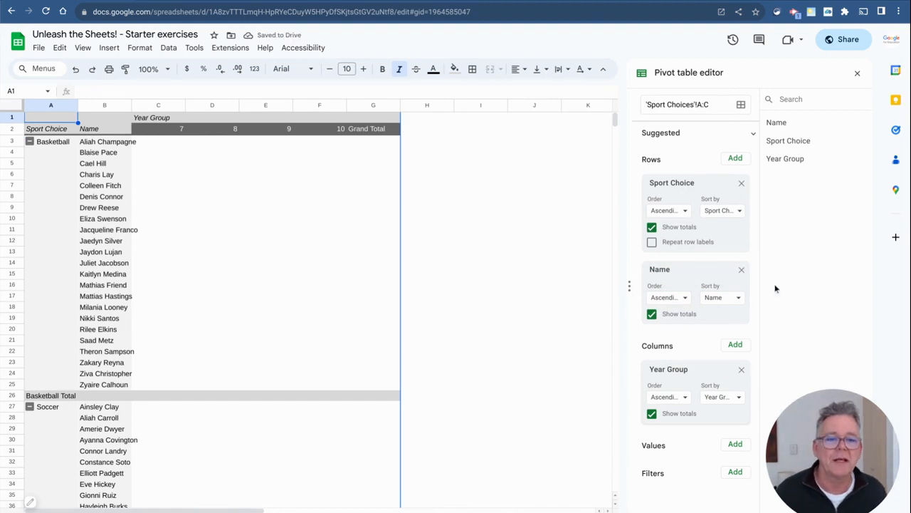
{"action": "left_click", "coordinate": [742, 269]}
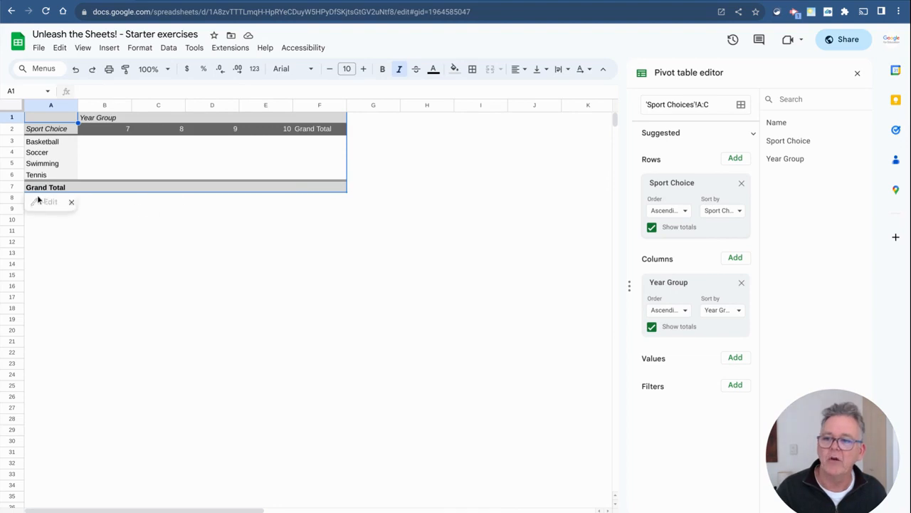
Step: Turn off the totals for the Sport Choice rows in the pivot table
{"action": "left_click", "coordinate": [652, 228]}
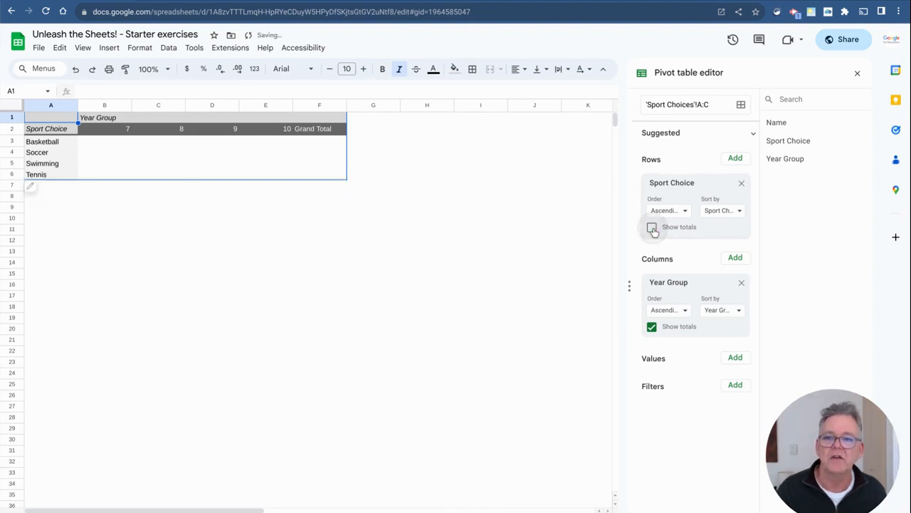
Step: Toggle the Year Group column totals off and on, and turn the Sport Choice row totals back on
{"action": "left_click", "coordinate": [652, 328]}
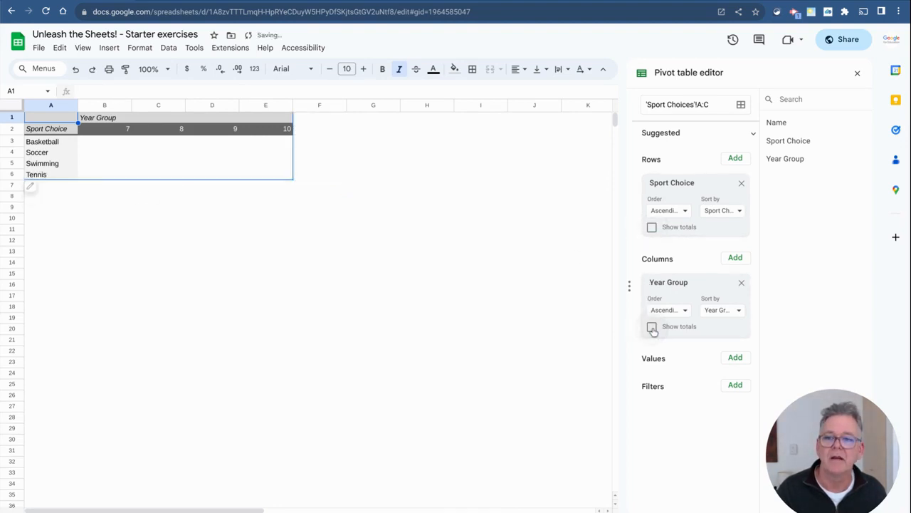
{"action": "left_click", "coordinate": [652, 328]}
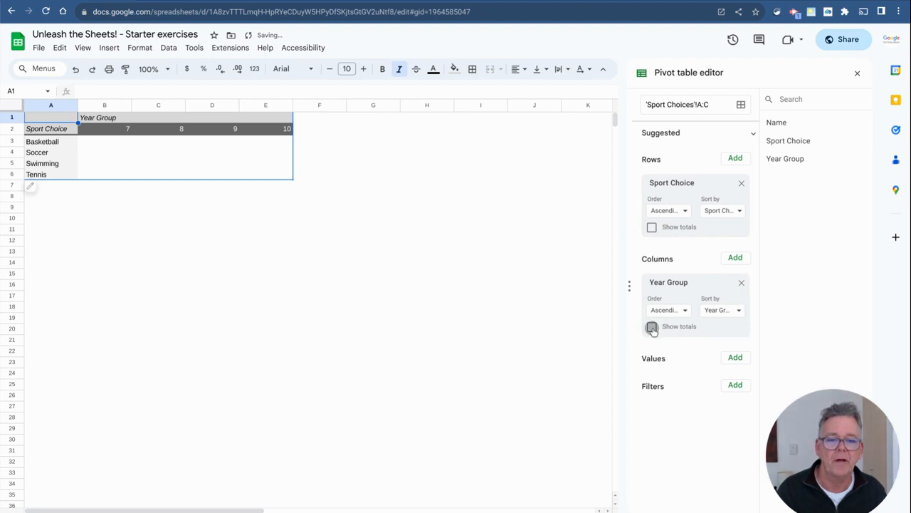
{"action": "left_click", "coordinate": [653, 228]}
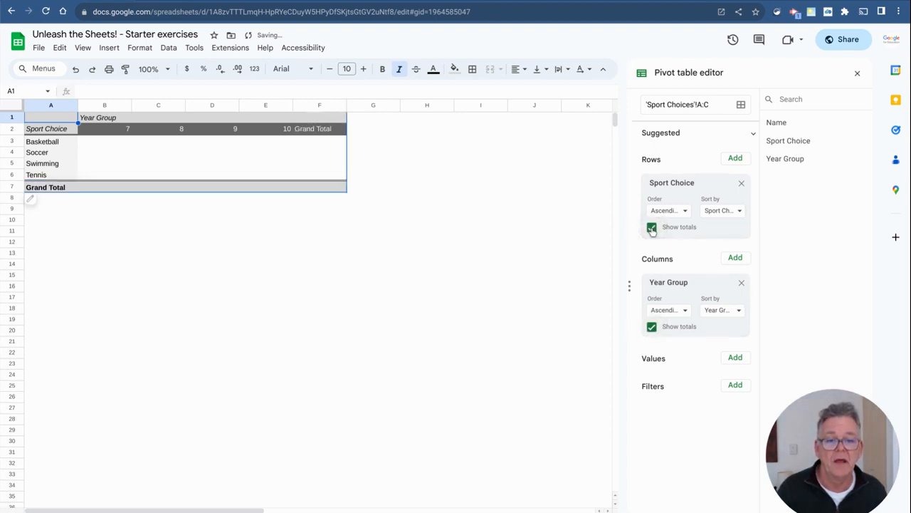
Step: Add Name to the pivot table's values, summarised by COUNTA, and check the available summary functions
{"action": "left_click_drag", "start_coordinate": [776, 122], "coordinate": [653, 383]}
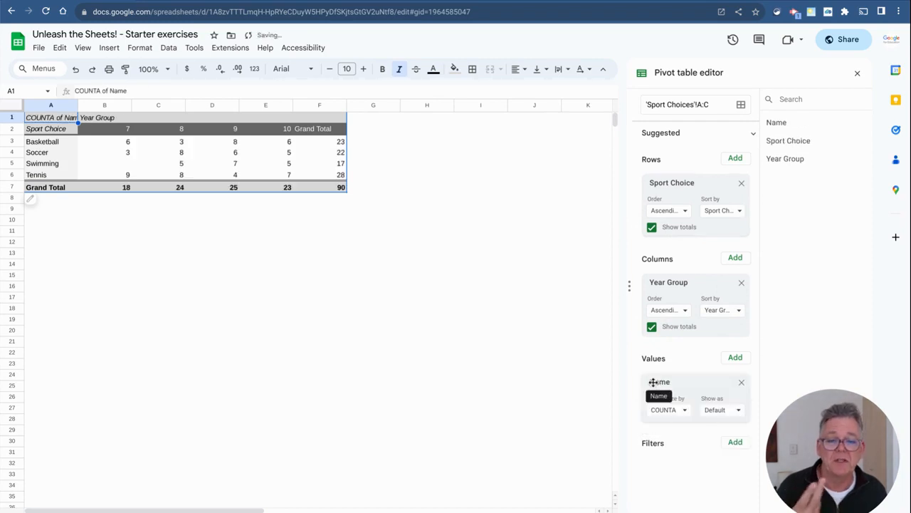
{"action": "left_click", "coordinate": [686, 412]}
{"action": "left_click", "coordinate": [687, 413]}
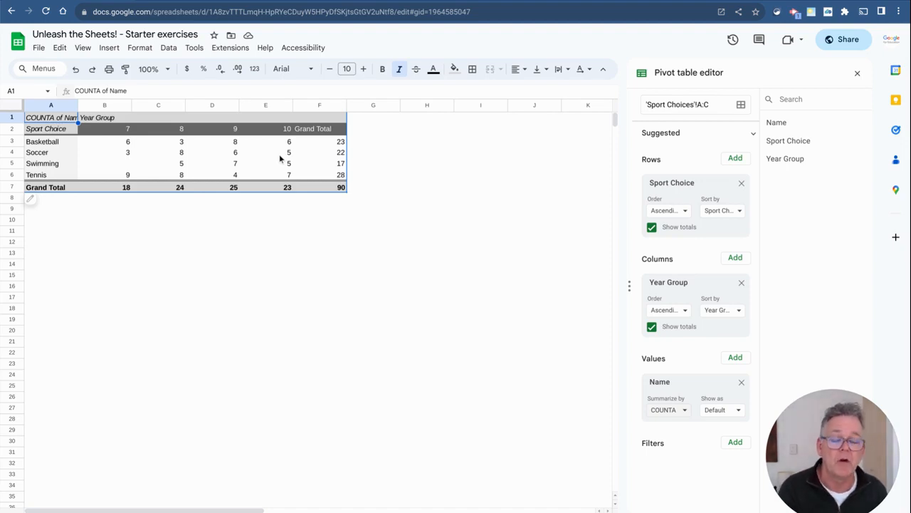
{"action": "left_click", "coordinate": [392, 511]}
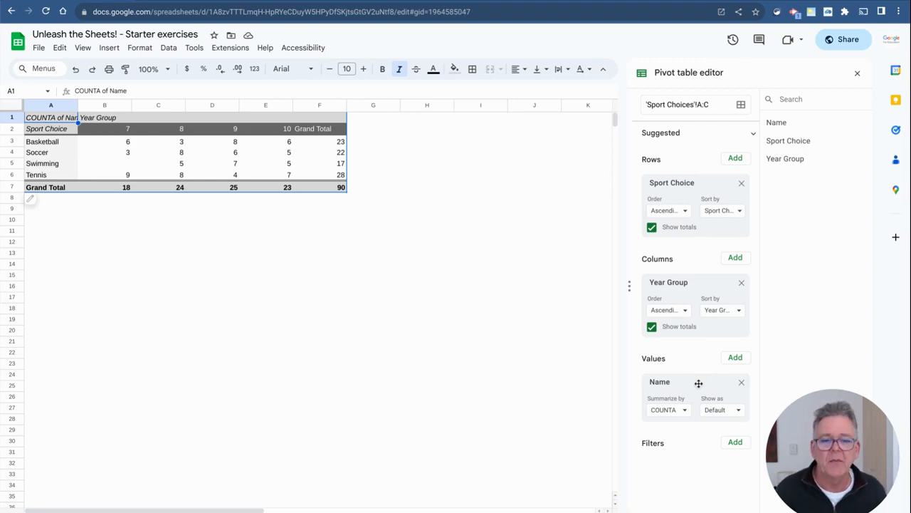
Step: Move Name from the pivot table's values to the columns beneath Year Group, and return it to the values
{"action": "left_click_drag", "start_coordinate": [694, 382], "coordinate": [704, 348]}
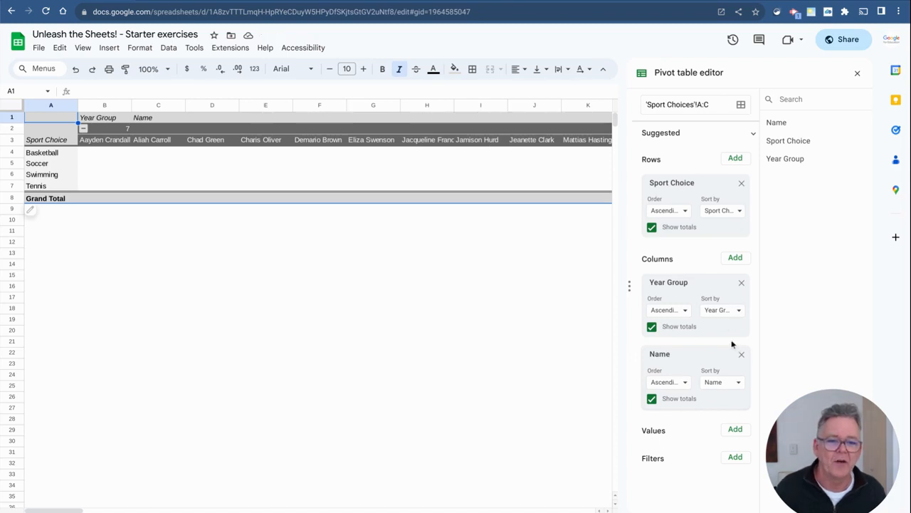
{"action": "left_click_drag", "start_coordinate": [715, 356], "coordinate": [709, 379]}
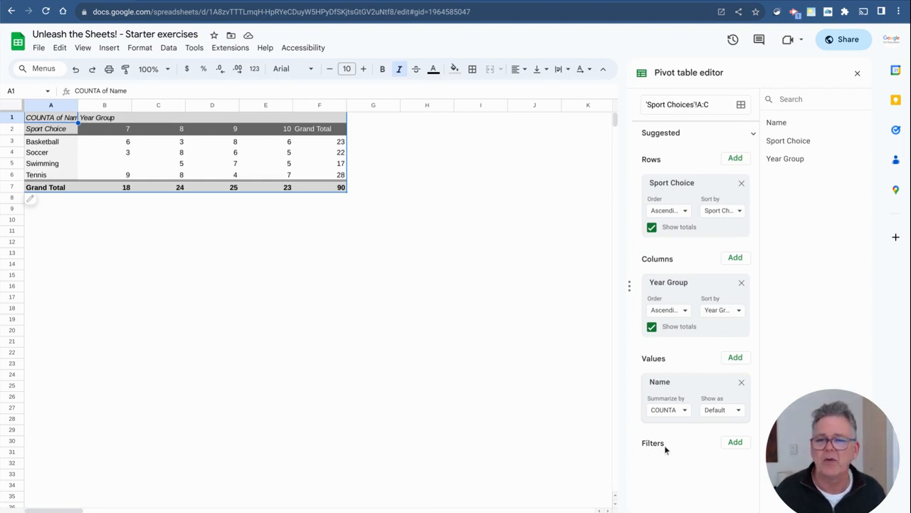
Step: Filter the pivot table by Year Group to exclude 9 and 10, and remove that filter after reviewing the table
{"action": "left_click", "coordinate": [728, 443]}
{"action": "left_click", "coordinate": [728, 443]}
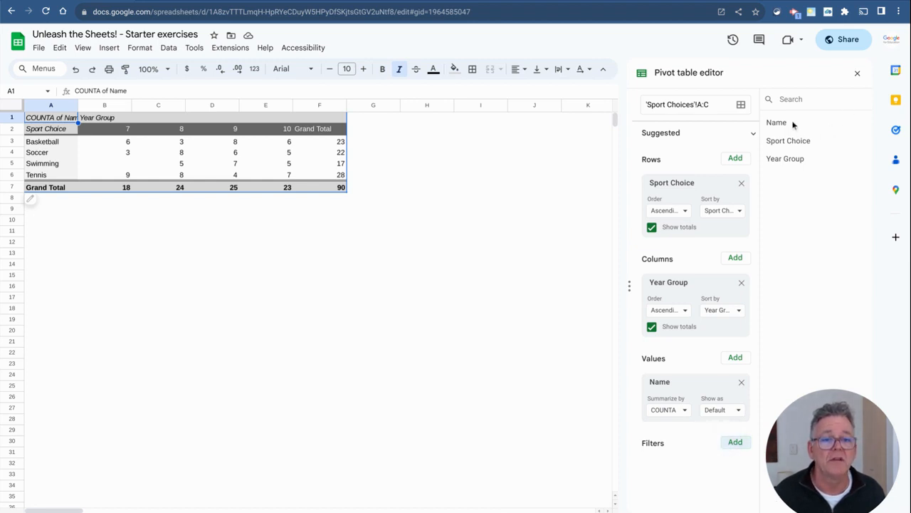
{"action": "left_click_drag", "start_coordinate": [784, 158], "coordinate": [663, 468]}
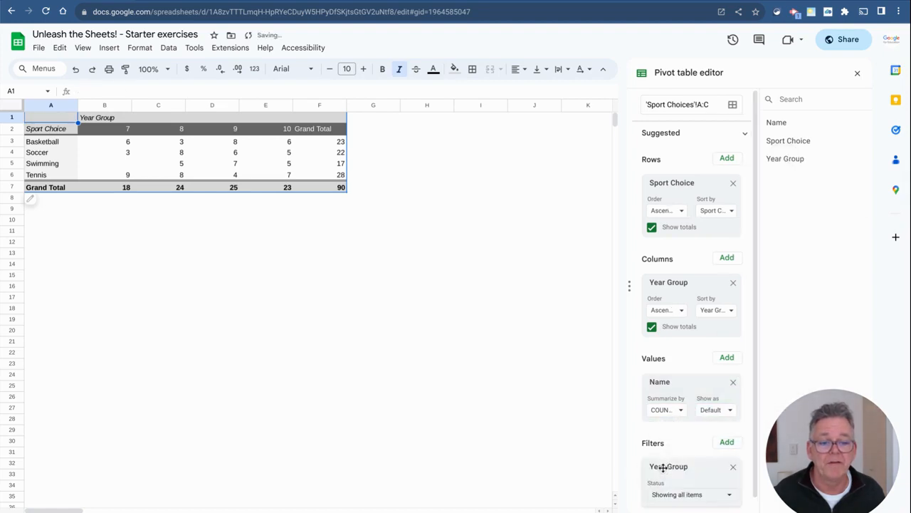
{"action": "left_click", "coordinate": [727, 495]}
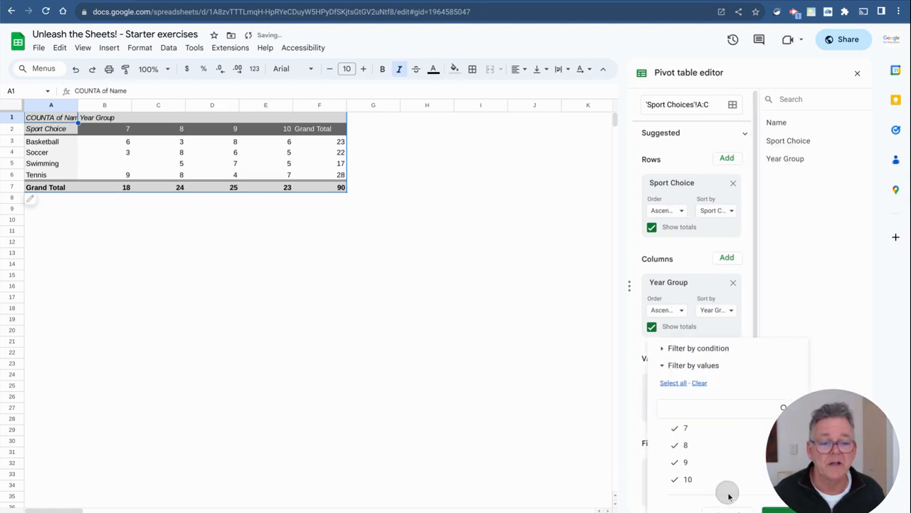
{"action": "left_click", "coordinate": [677, 467]}
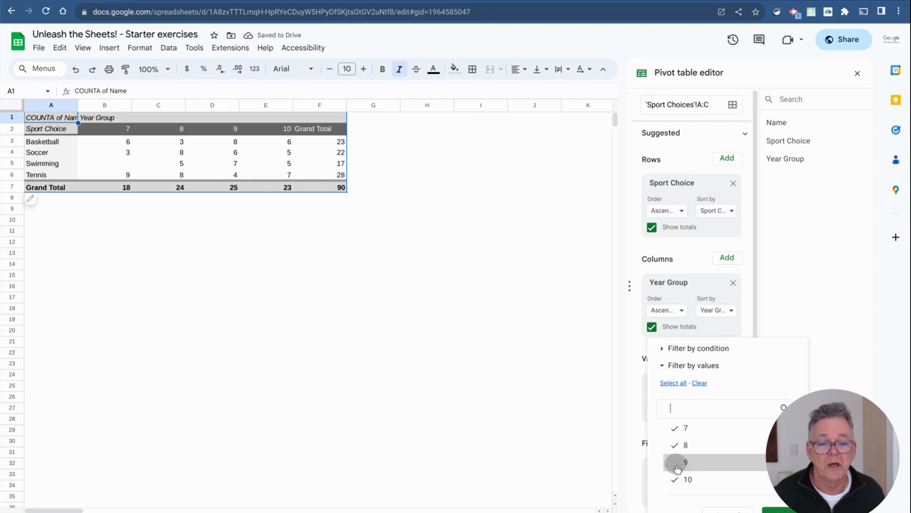
{"action": "left_click", "coordinate": [676, 479]}
{"action": "left_click", "coordinate": [769, 507]}
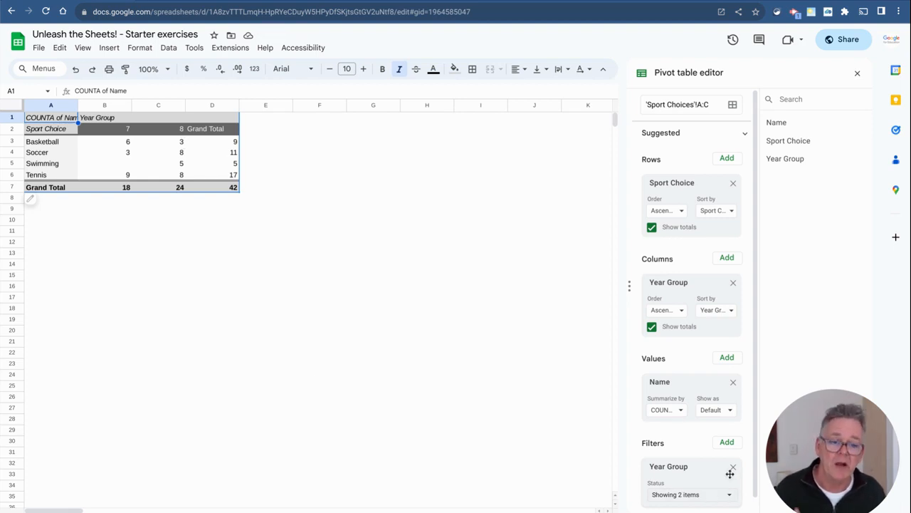
{"action": "left_click", "coordinate": [734, 468]}
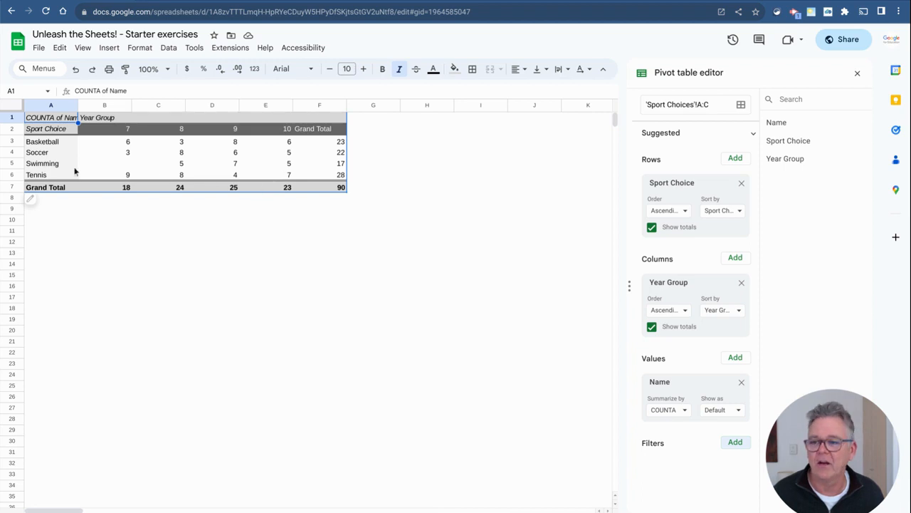
Step: List the student records behind the Soccer grand total in a new details sheet, and return to the pivot table
{"action": "double_click", "coordinate": [341, 155]}
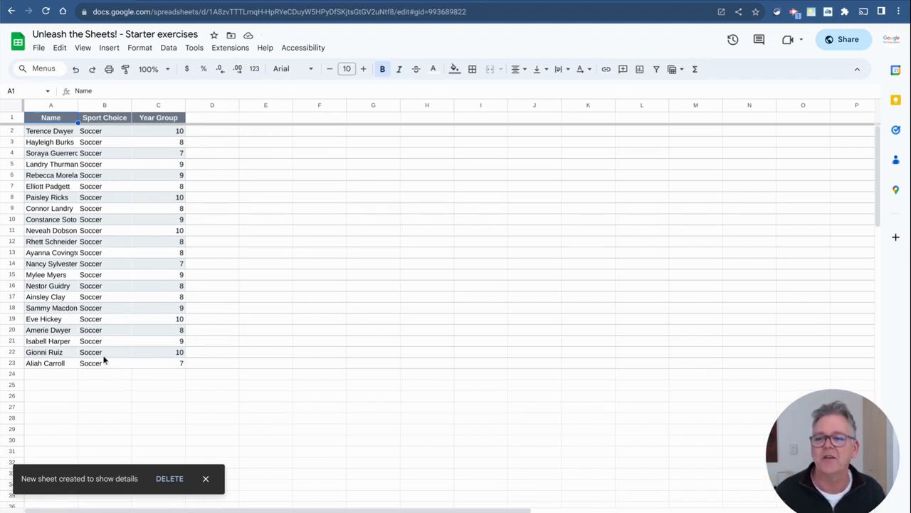
{"action": "left_click", "coordinate": [472, 508]}
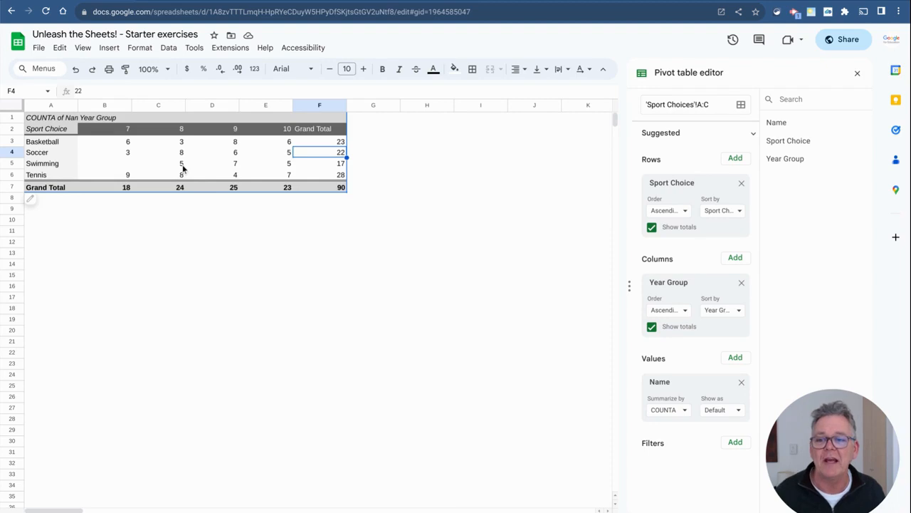
Step: List the student records behind the Year Group 8 Swimming count in a new details sheet, and switch to another sheet
{"action": "double_click", "coordinate": [183, 165]}
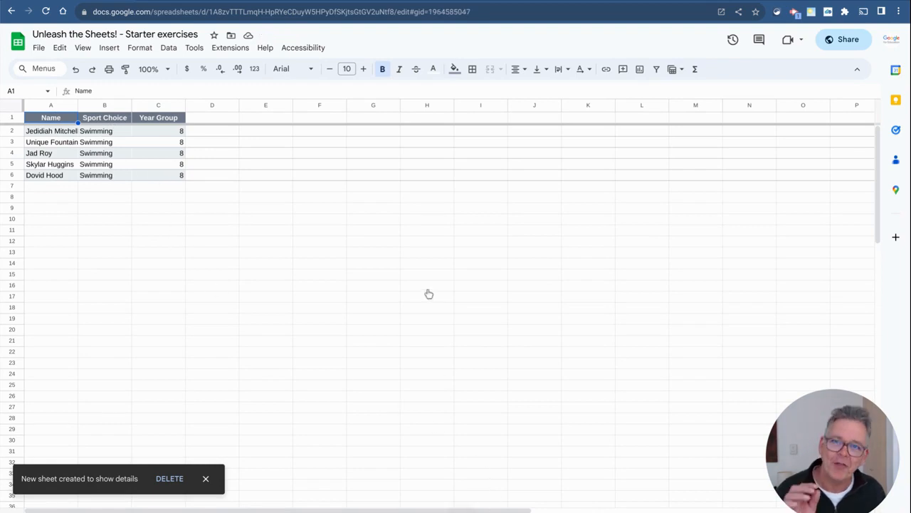
{"action": "key", "text": "ctrl+z"}
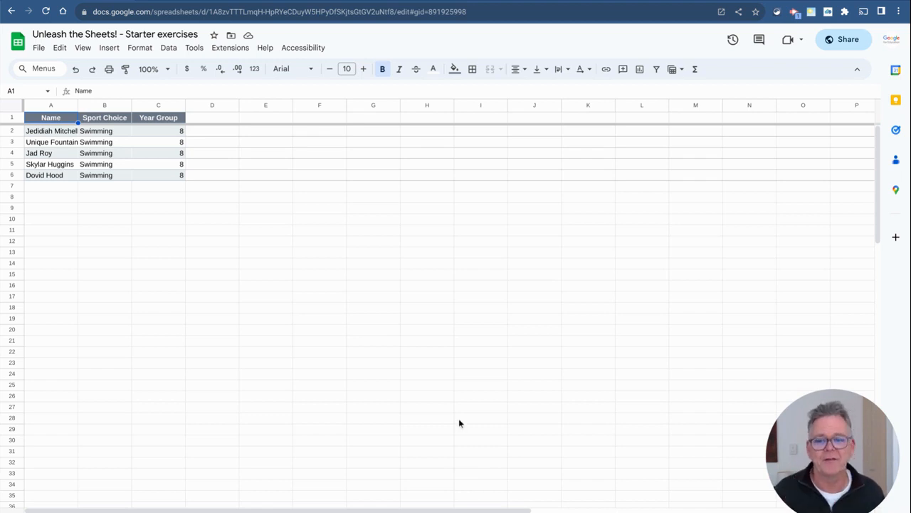
{"action": "left_click", "coordinate": [381, 510]}
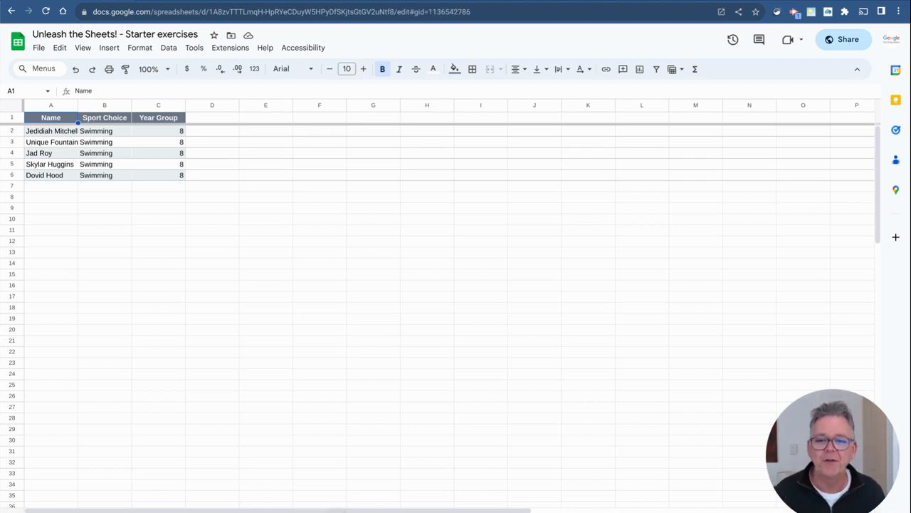